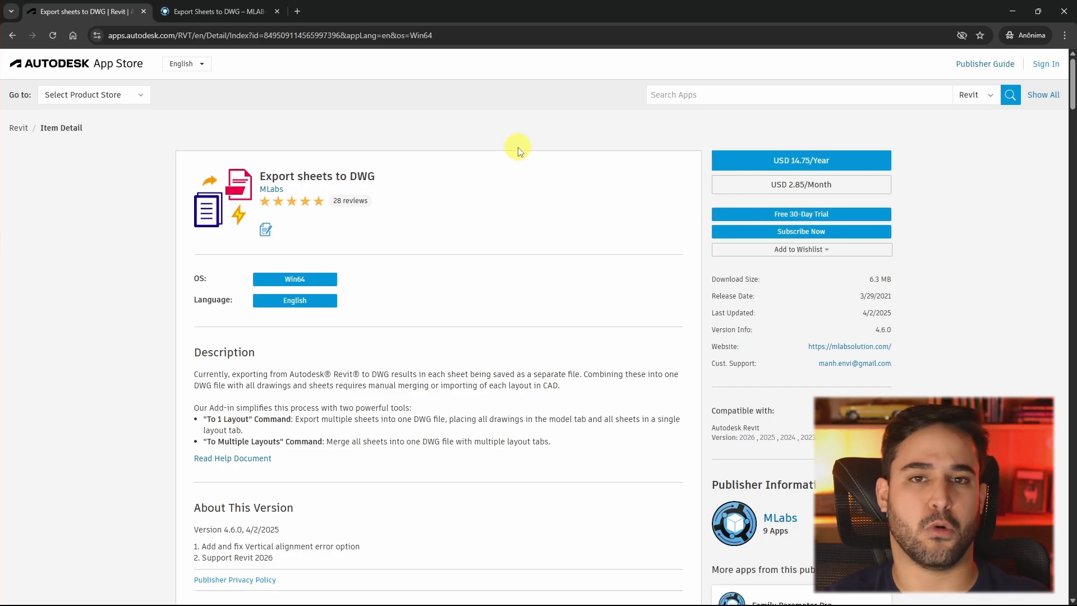
Examine the Export Sheets to DWG product page on the MLabs website, including its description and license options.
{"action": "left_click", "coordinate": [210, 12]}
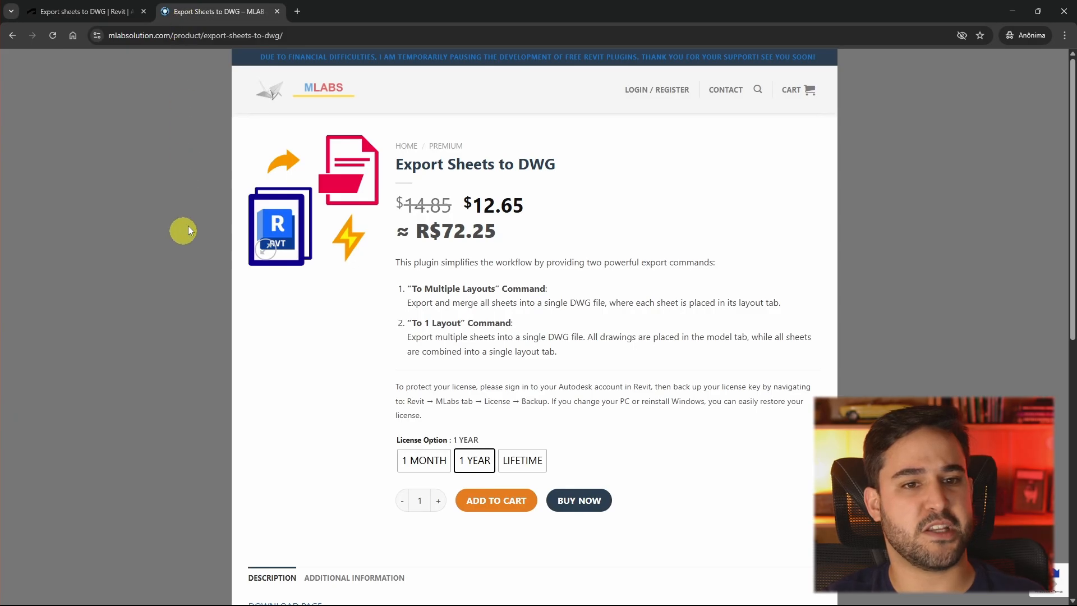
{"action": "left_click", "coordinate": [118, 35]}
{"action": "left_click", "coordinate": [108, 201]}
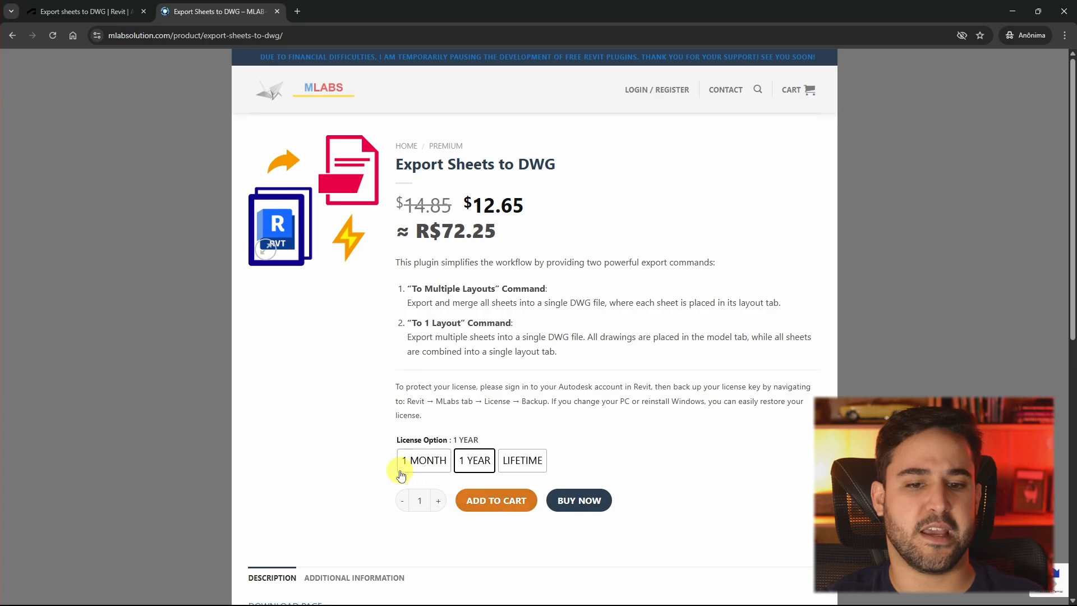
{"action": "scroll", "coordinate": [404, 438], "scroll_direction": "down", "scroll_amount": 2}
{"action": "scroll", "coordinate": [376, 426], "scroll_direction": "up", "scroll_amount": 2}
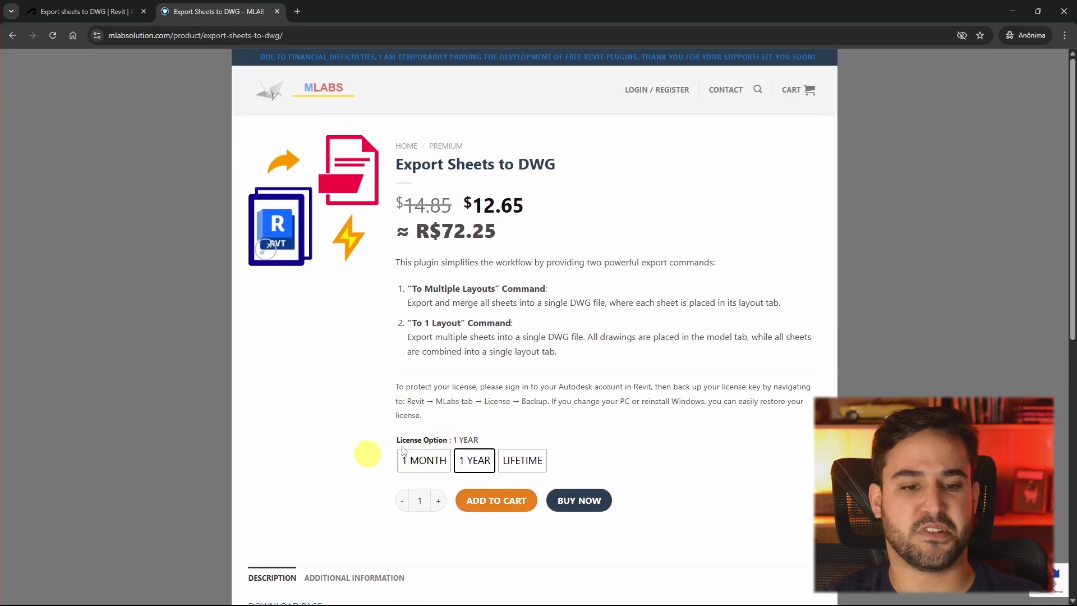
{"action": "scroll", "coordinate": [450, 474], "scroll_direction": "down", "scroll_amount": 3}
{"action": "scroll", "coordinate": [332, 310], "scroll_direction": "up", "scroll_amount": 3}
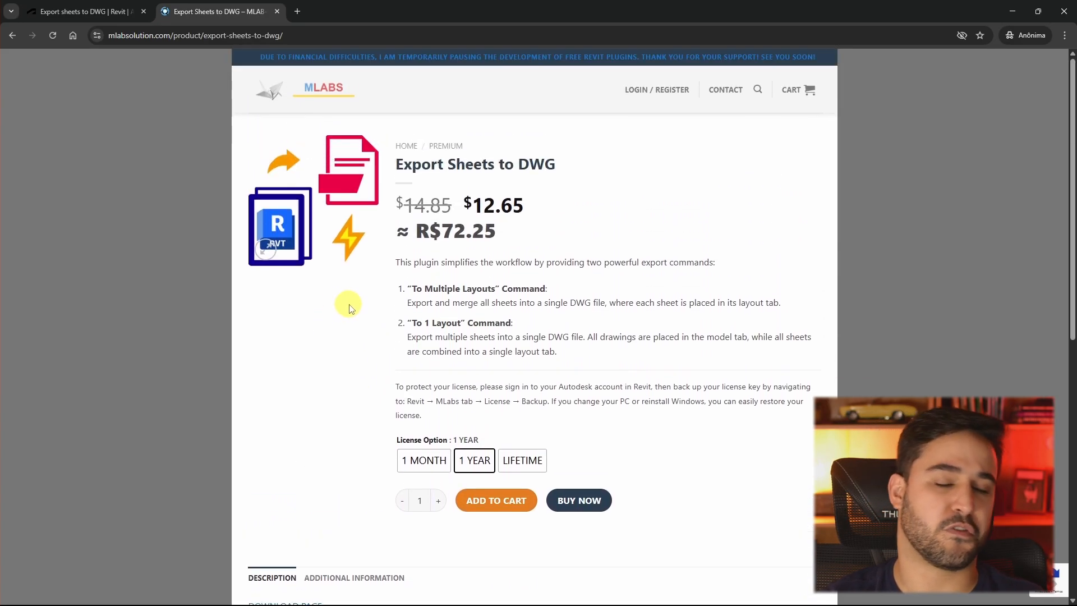
Compare the plugin's Autodesk App Store listing with its MLabs product page, highlighting the converted price in reais on the MLabs page.
{"action": "left_click", "coordinate": [104, 16]}
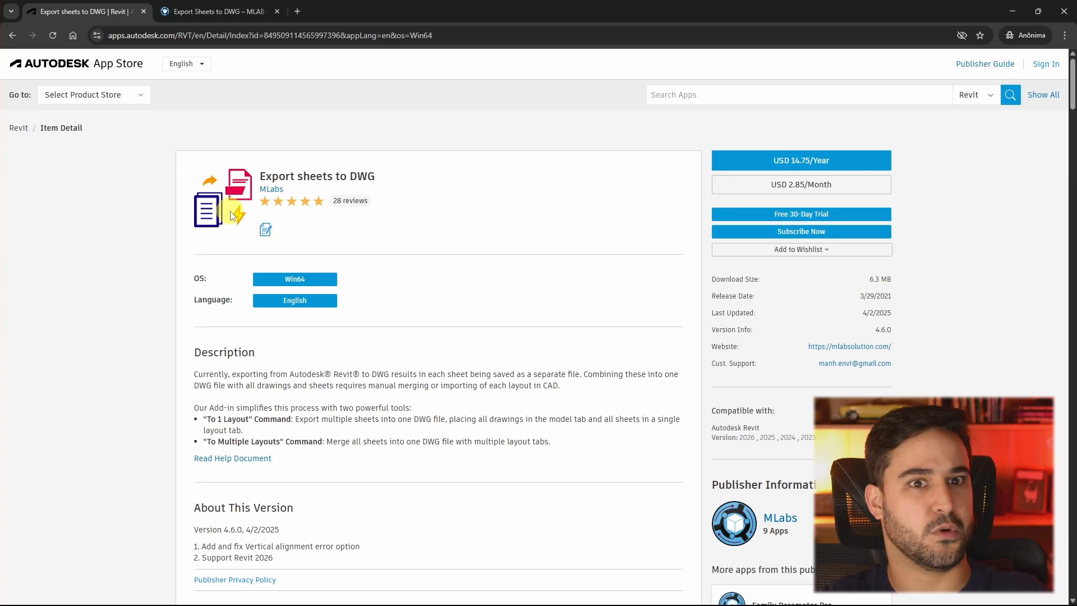
{"action": "left_click", "coordinate": [219, 10]}
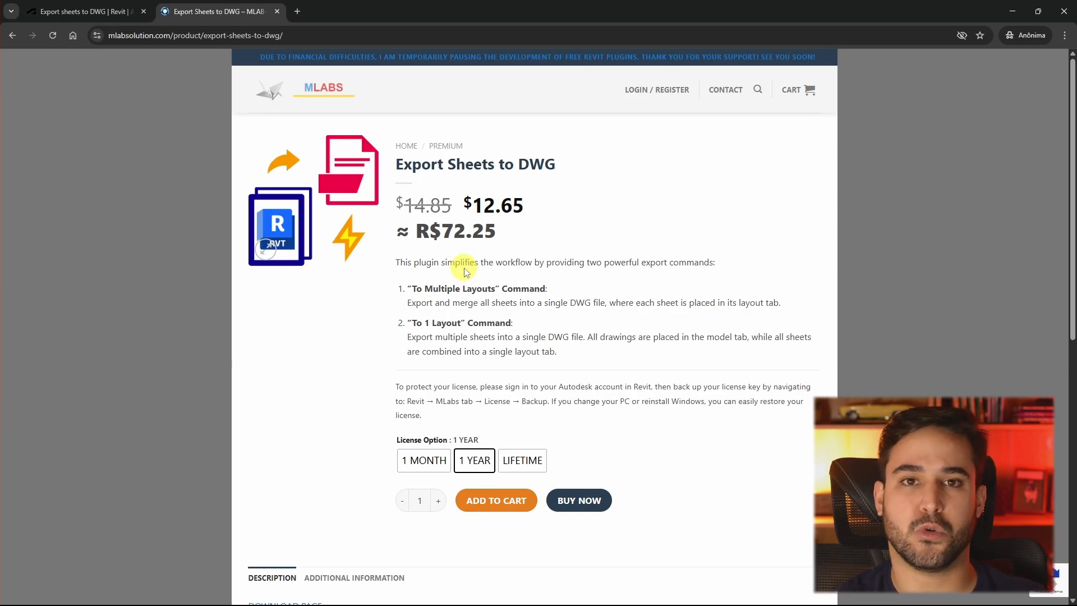
{"action": "left_click", "coordinate": [84, 12]}
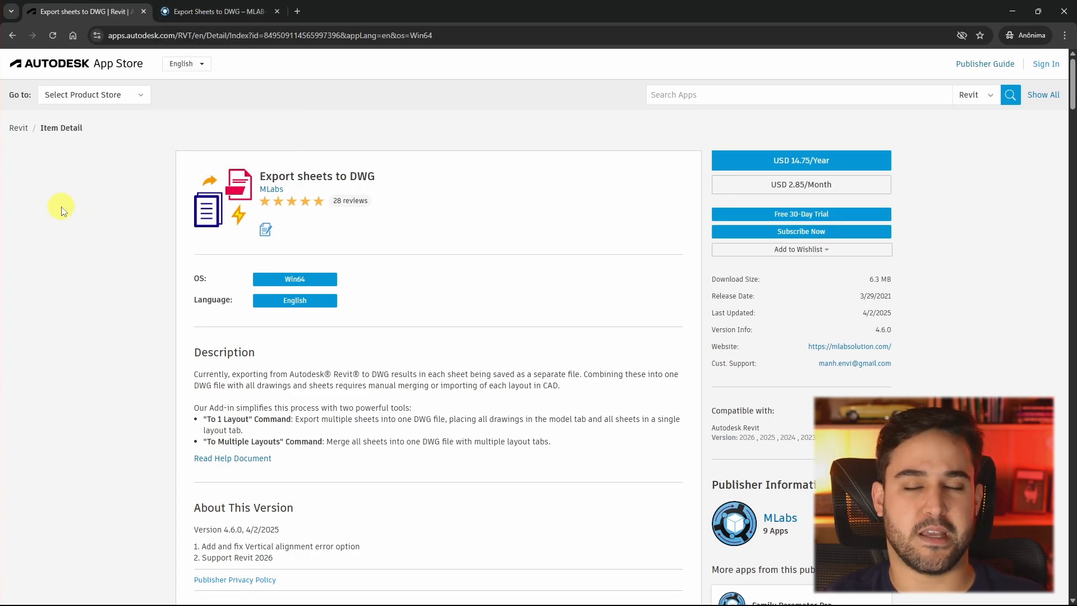
{"action": "left_click", "coordinate": [230, 11]}
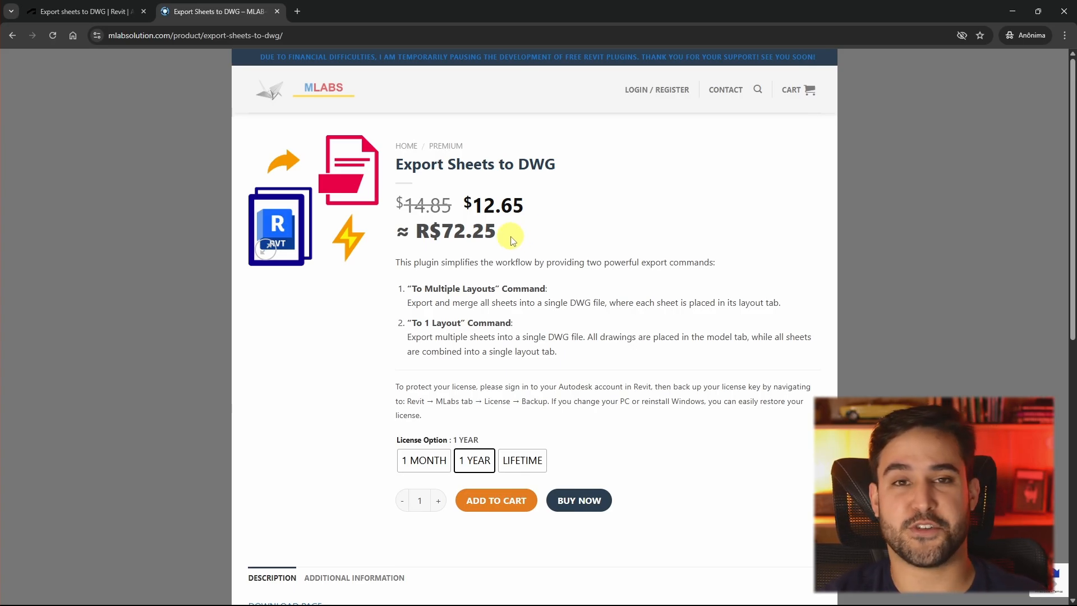
{"action": "left_click_drag", "start_coordinate": [397, 230], "coordinate": [574, 230]}
{"action": "left_click", "coordinate": [549, 232]}
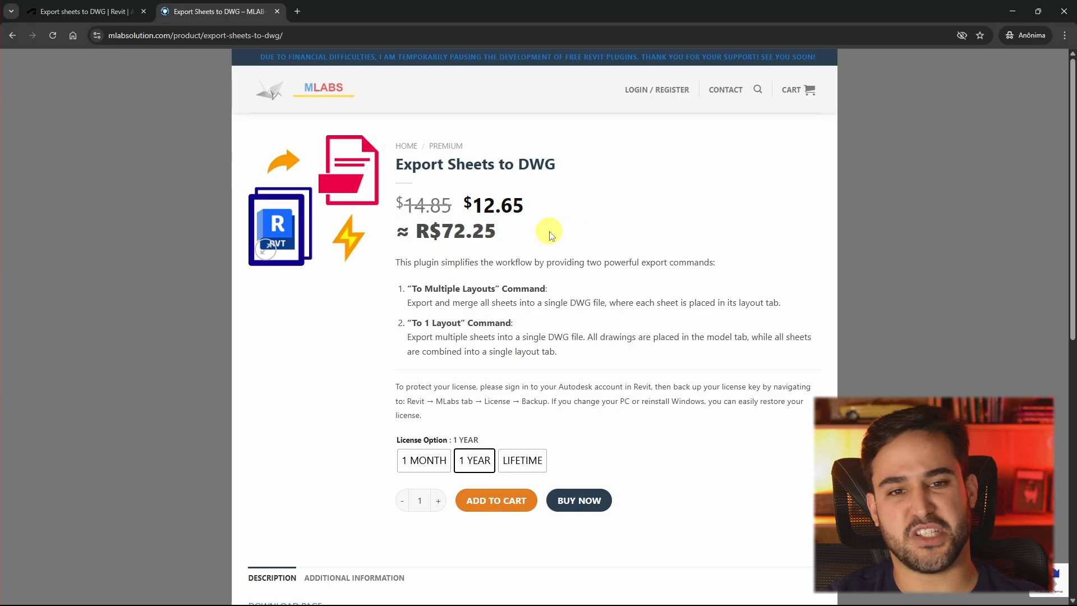
{"action": "left_click_drag", "start_coordinate": [418, 241], "coordinate": [589, 233]}
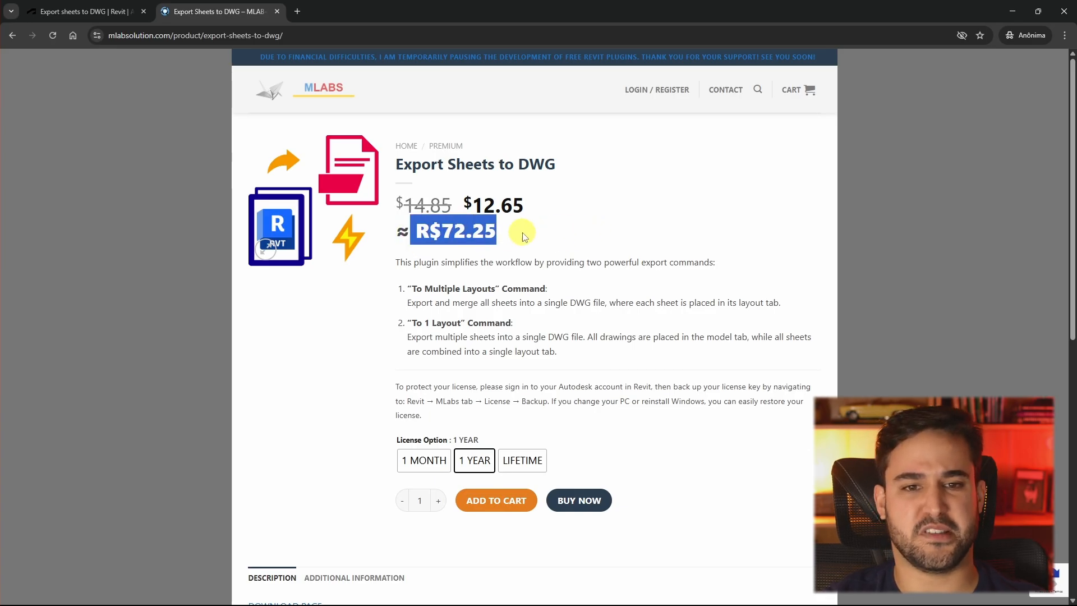
{"action": "left_click", "coordinate": [476, 238]}
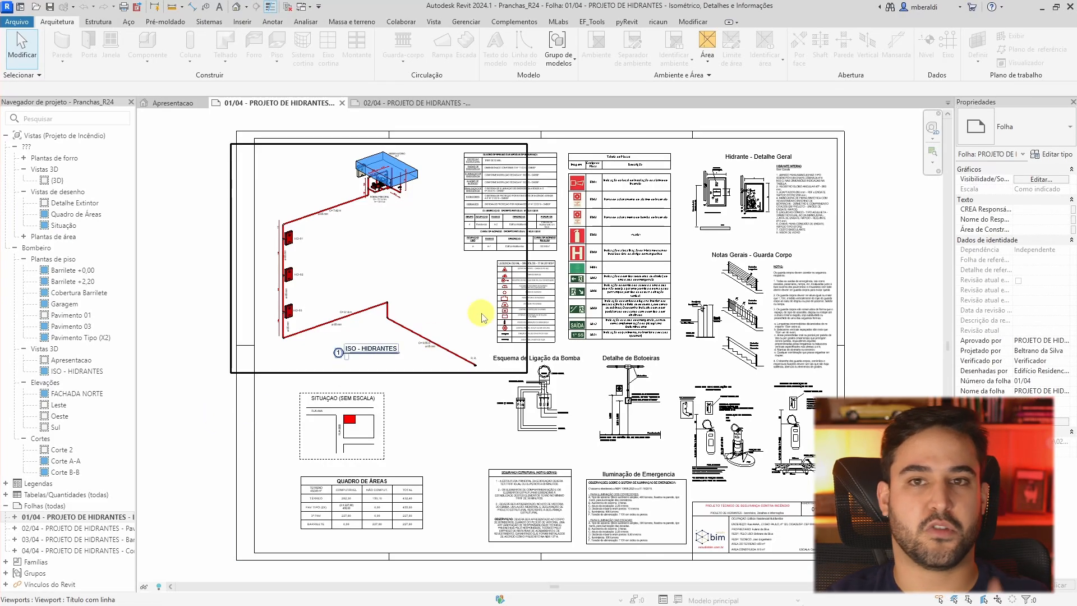
Switch to Revit and review the hydrant project sheets 01/04 to 04/04, including the signage table on sheet 01/04.
{"action": "scroll", "coordinate": [481, 318], "scroll_direction": "up", "scroll_amount": 4}
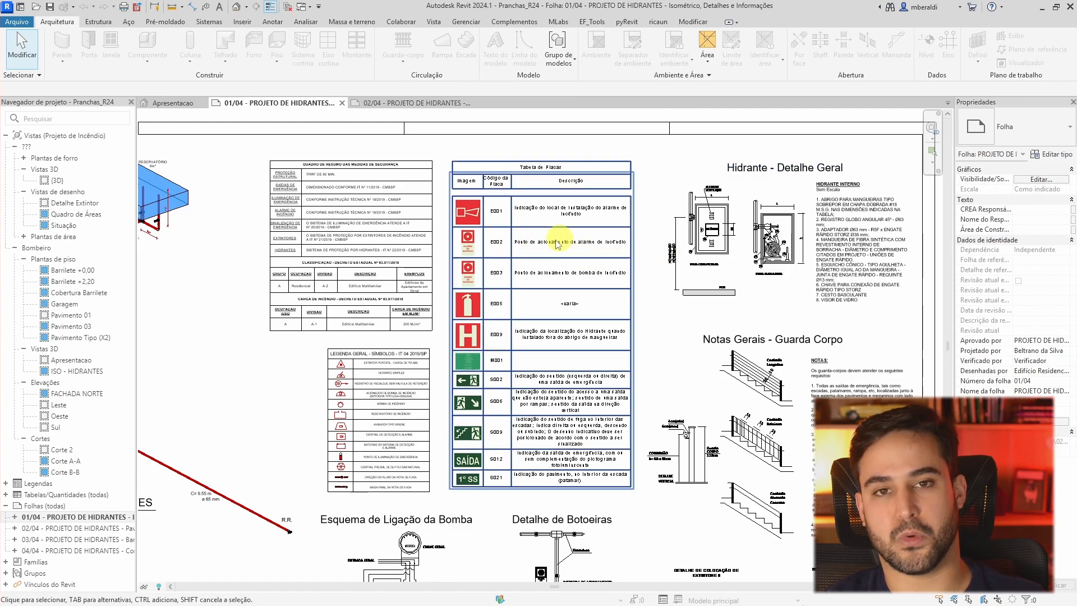
{"action": "scroll", "coordinate": [561, 347], "scroll_direction": "up", "scroll_amount": 3}
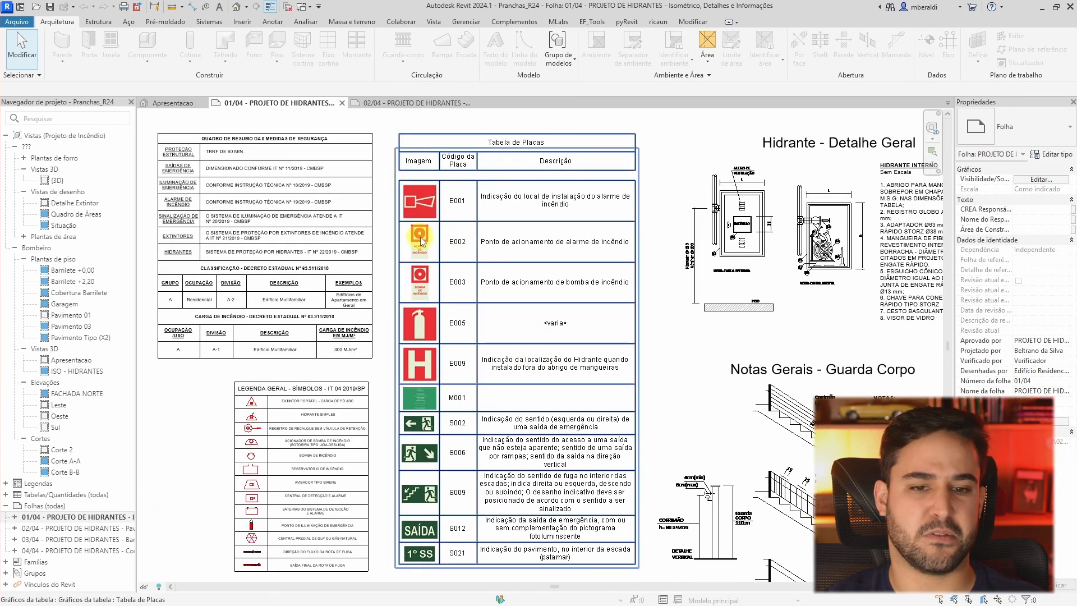
{"action": "middle_click", "coordinate": [500, 271]}
{"action": "middle_click", "coordinate": [500, 272]}
{"action": "double_click", "coordinate": [56, 528]}
{"action": "double_click", "coordinate": [56, 539]}
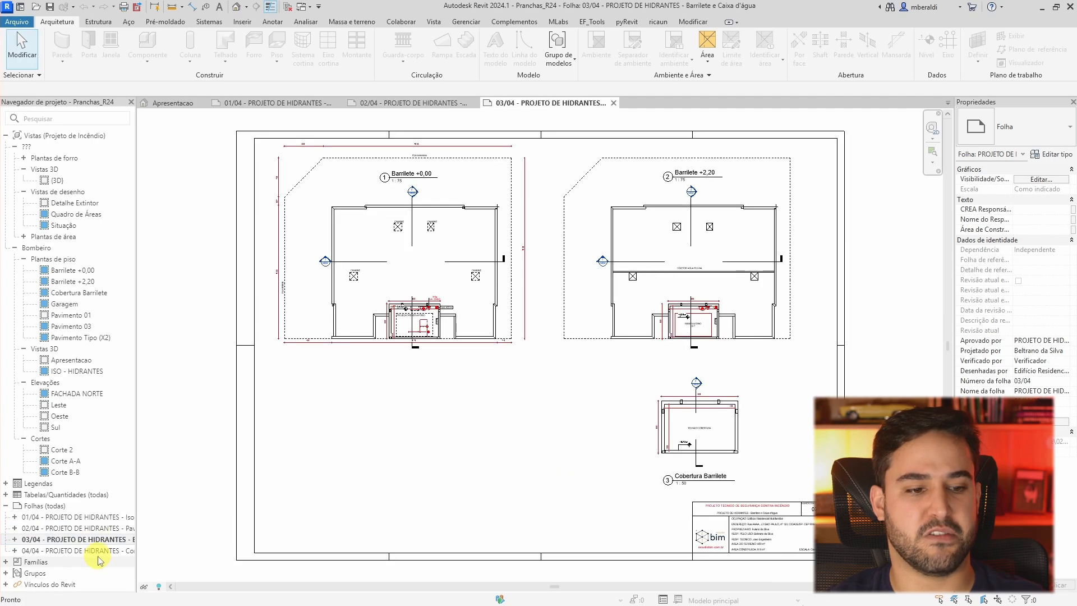
{"action": "double_click", "coordinate": [56, 550]}
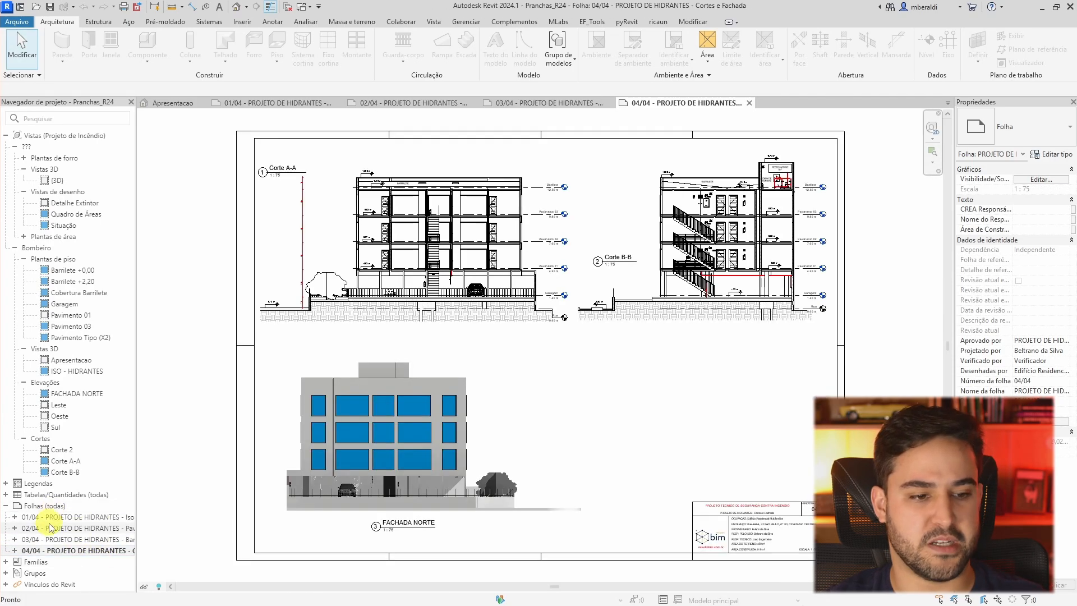
{"action": "double_click", "coordinate": [56, 528]}
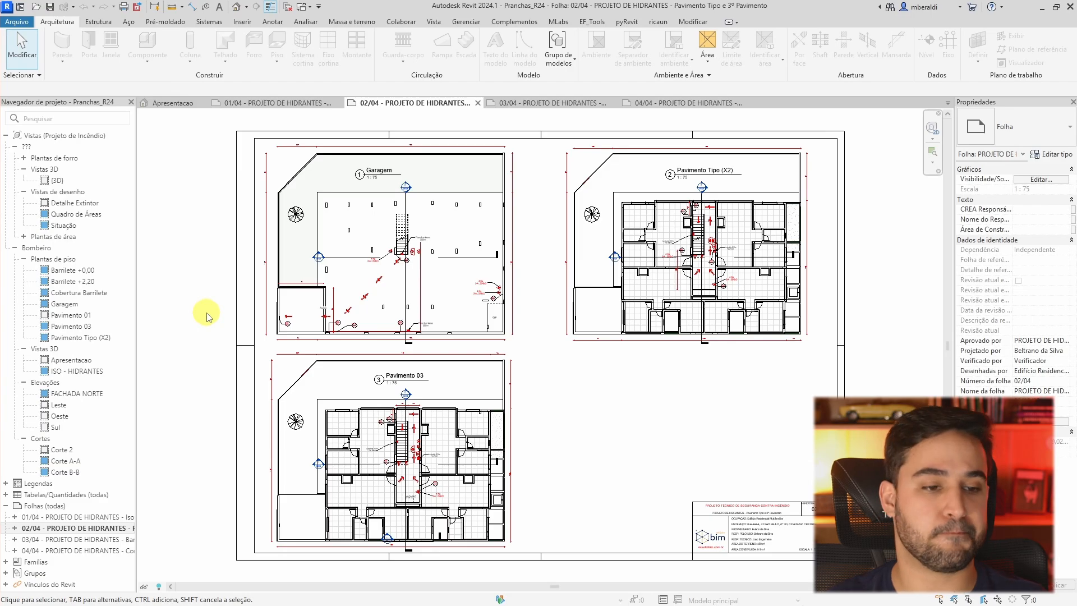
Return to sheet 01/04 and close all other open views.
{"action": "double_click", "coordinate": [107, 516]}
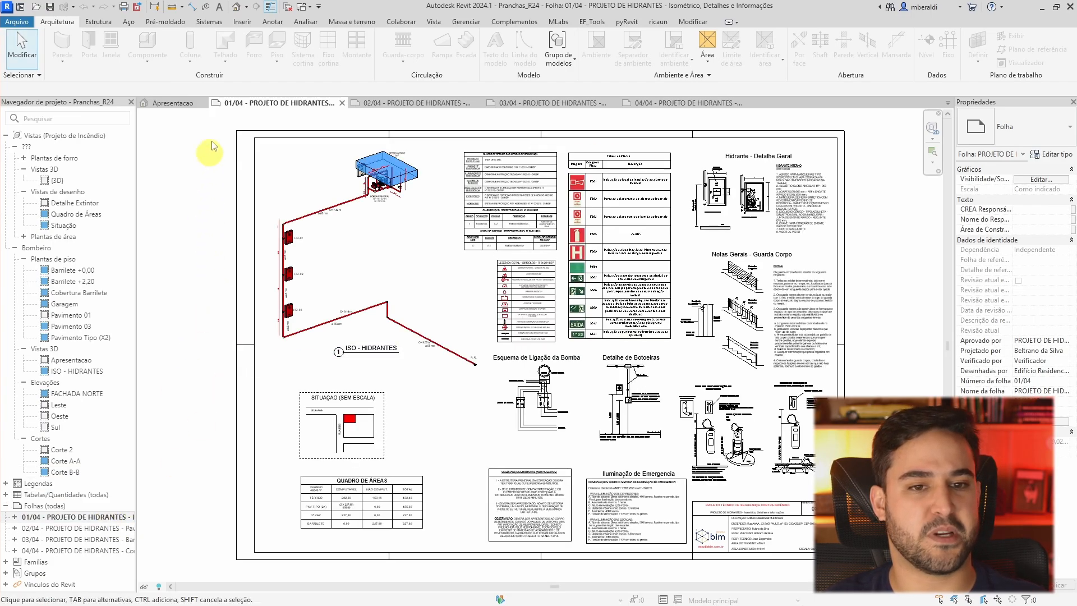
{"action": "left_click", "coordinate": [287, 7]}
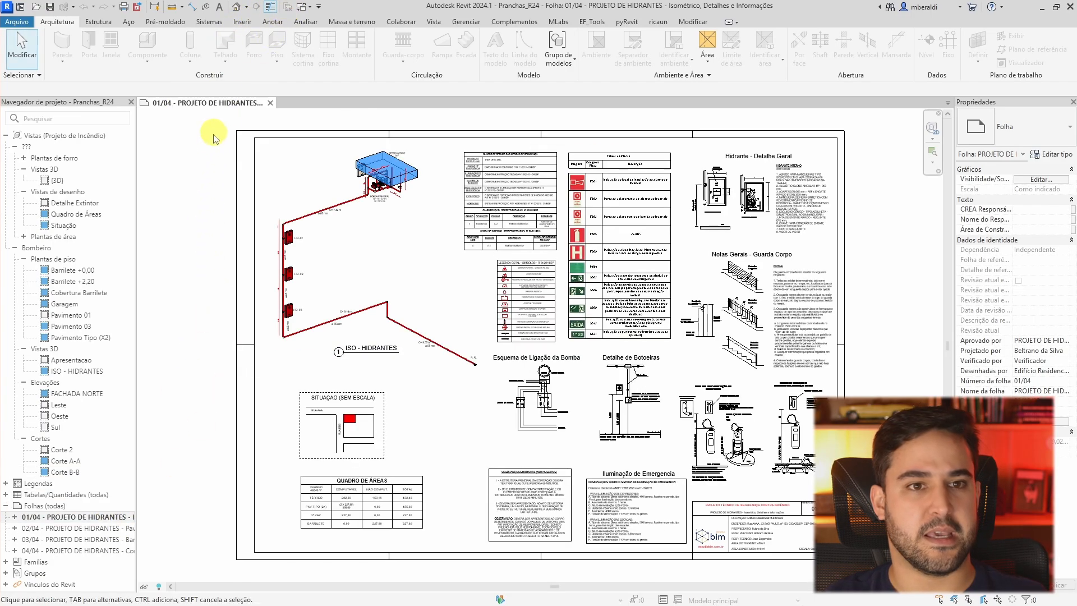
View the options of the MLabs 1 layout DWG export and close it without exporting.
{"action": "left_click", "coordinate": [560, 21]}
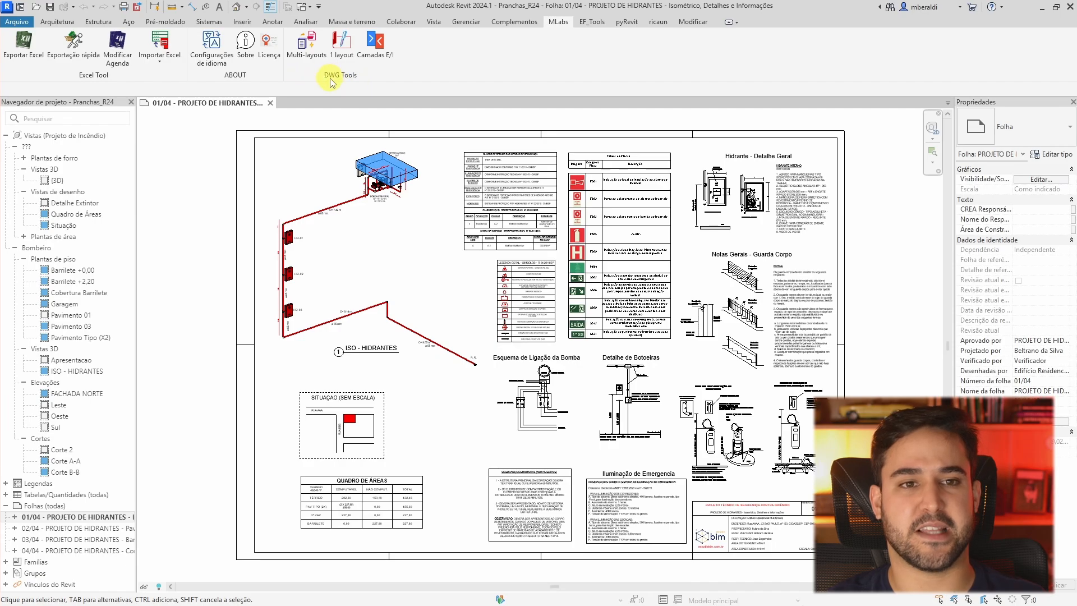
{"action": "left_click", "coordinate": [343, 44]}
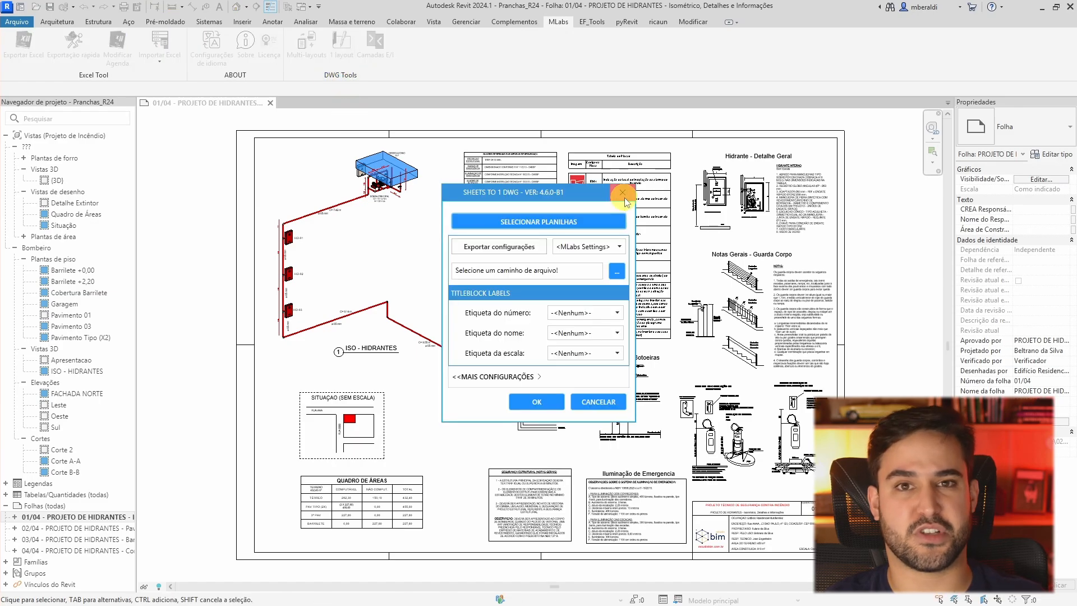
{"action": "left_click", "coordinate": [623, 195]}
Start the MLabs Multi-layouts export and include all four project sheets with horizontal arrangement.
{"action": "left_click", "coordinate": [307, 42]}
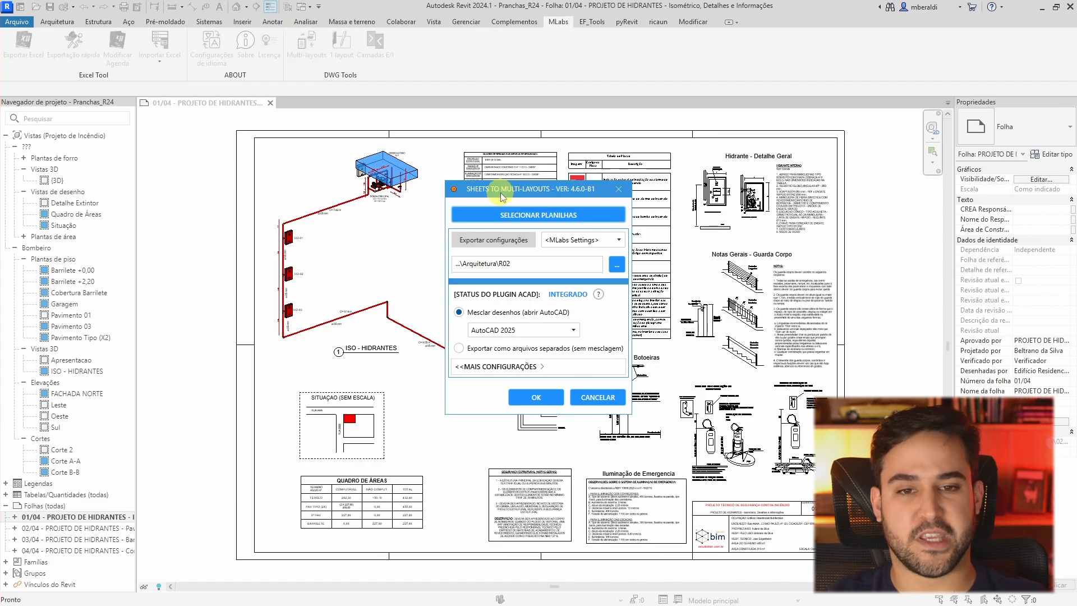
{"action": "left_click", "coordinate": [503, 214]}
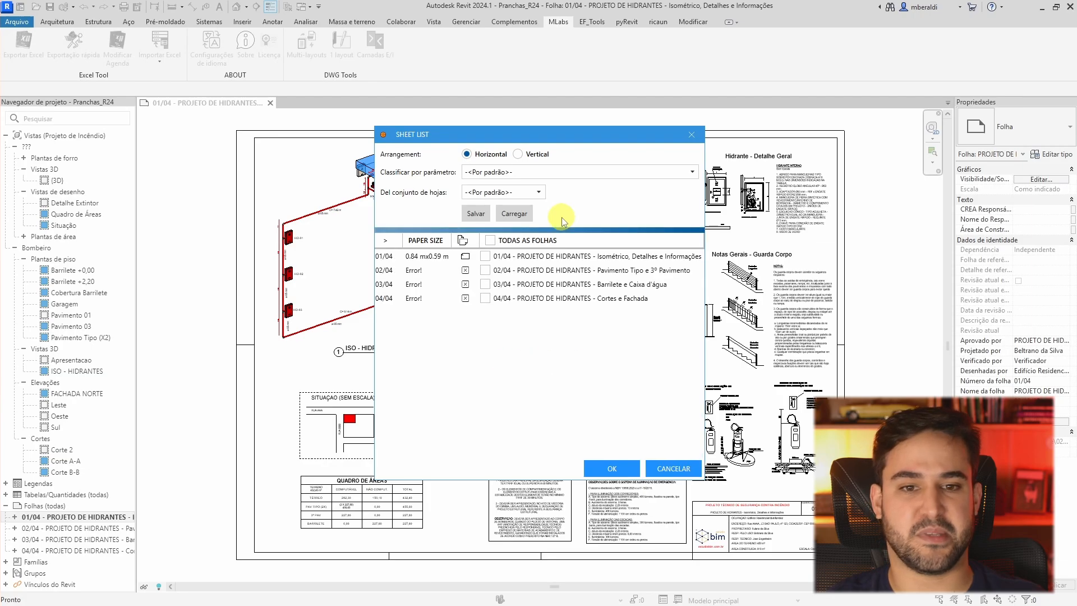
{"action": "left_click", "coordinate": [490, 241]}
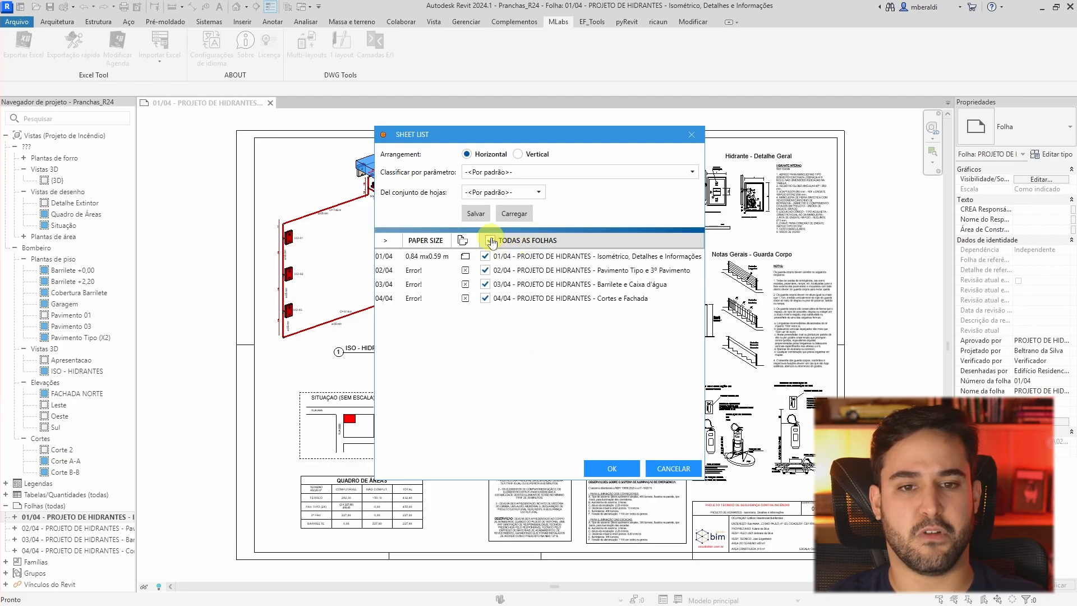
{"action": "left_click", "coordinate": [491, 240]}
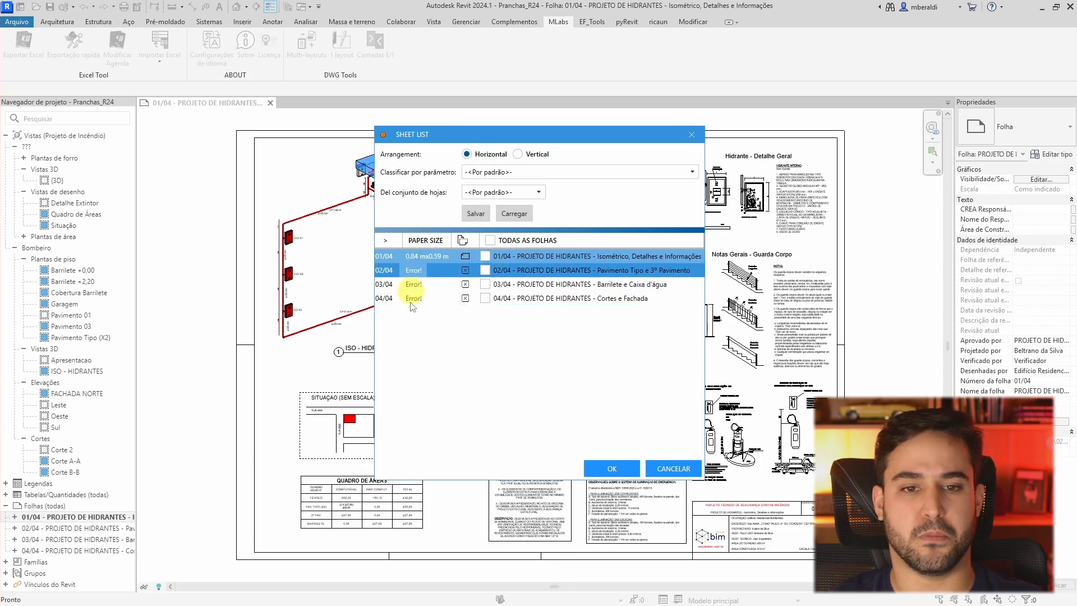
{"action": "left_click", "coordinate": [490, 241]}
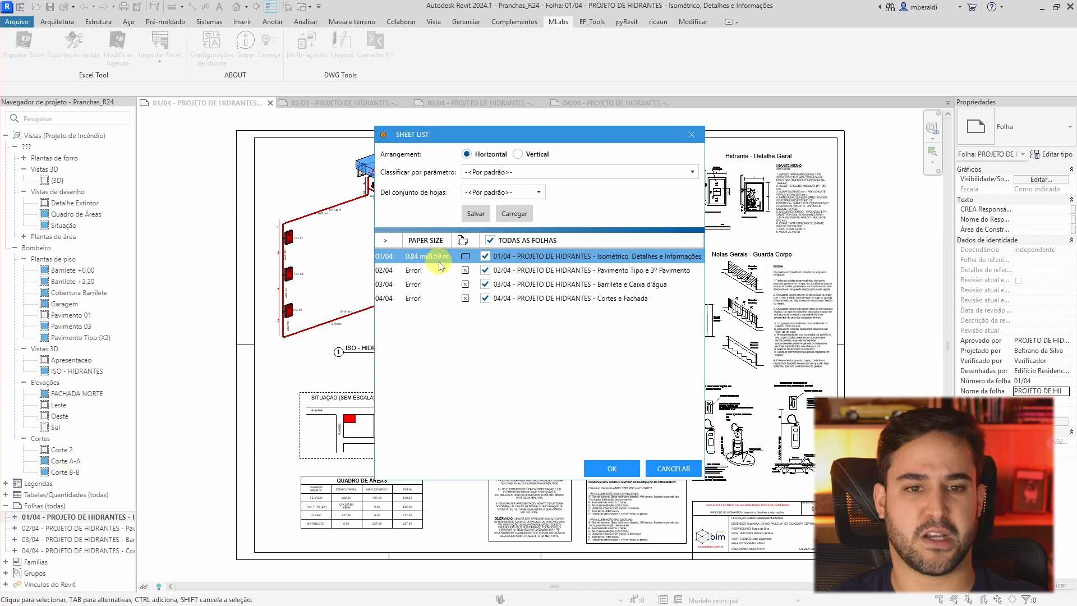
{"action": "left_click_drag", "start_coordinate": [439, 263], "coordinate": [457, 266]}
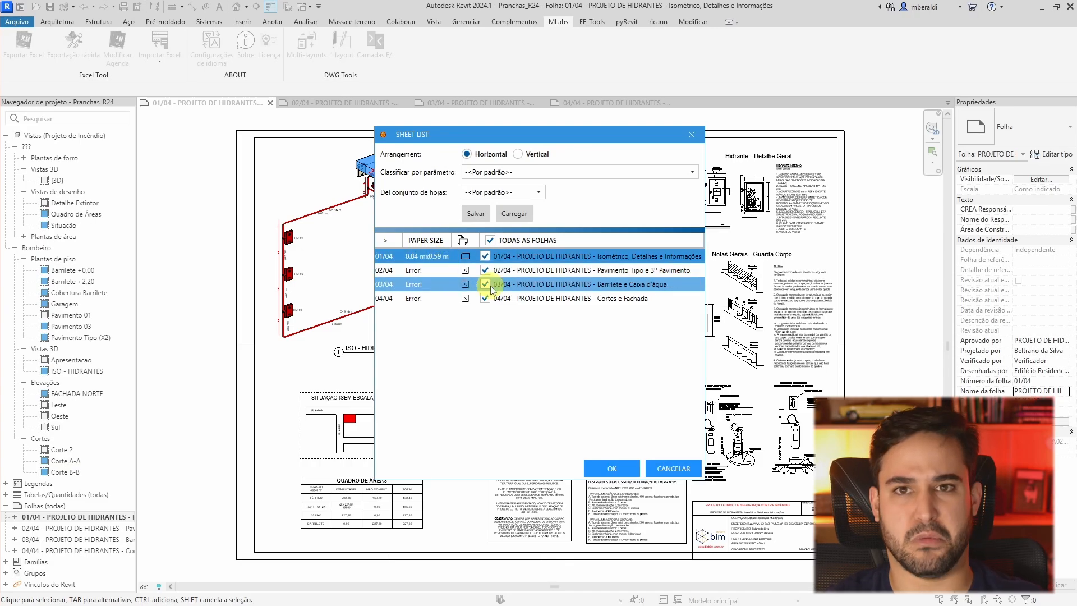
{"action": "key", "text": "Escape"}
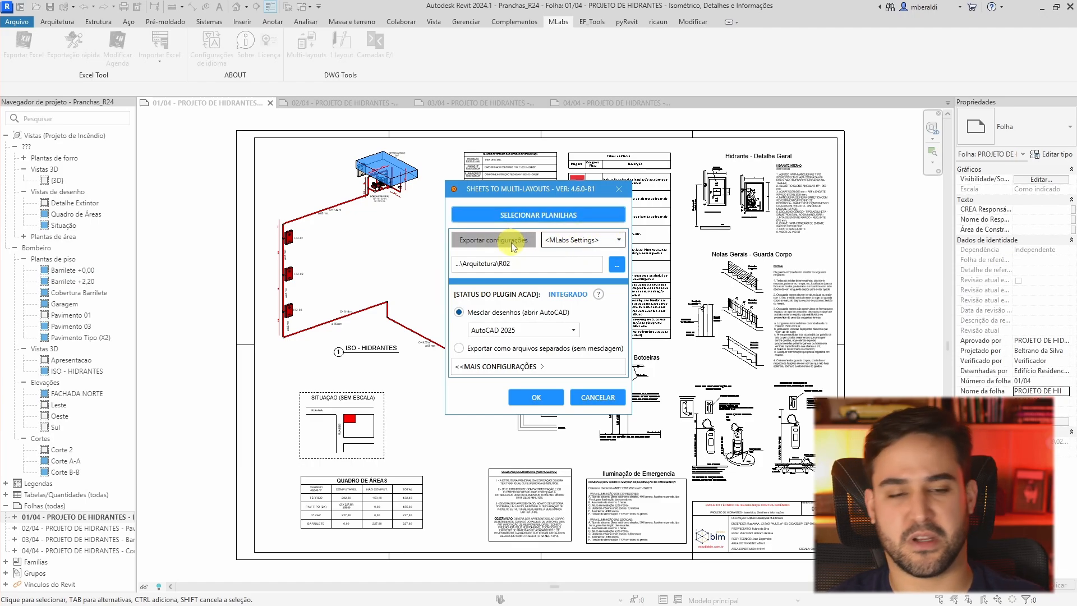
Set the export folder to MLABS on the desktop and export the four selected sheets, merging the drawings with AutoCAD 2025.
{"action": "left_click", "coordinate": [618, 265]}
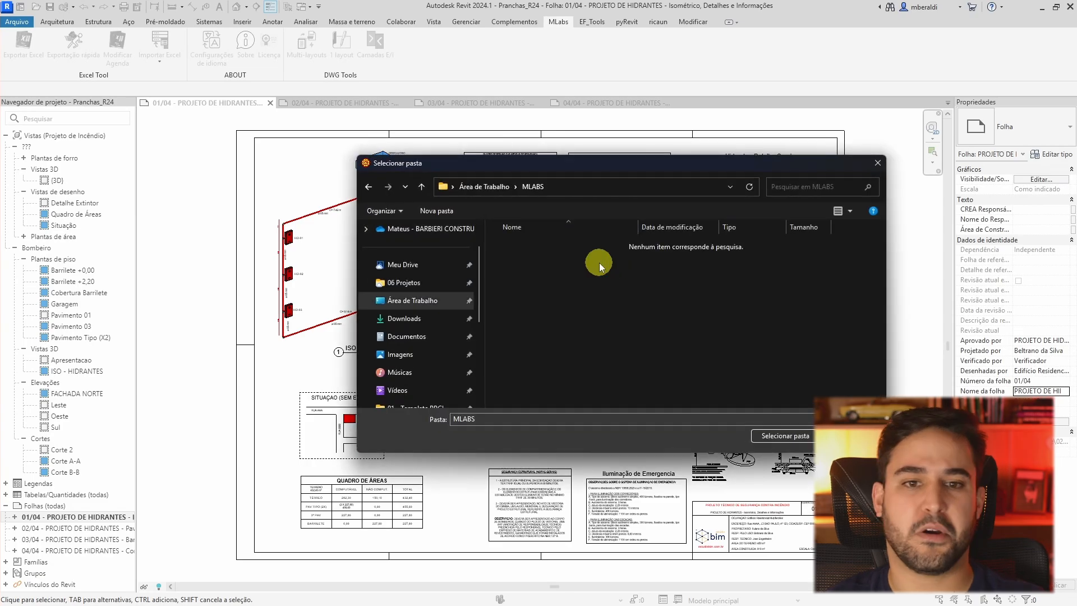
{"action": "left_click", "coordinate": [786, 436]}
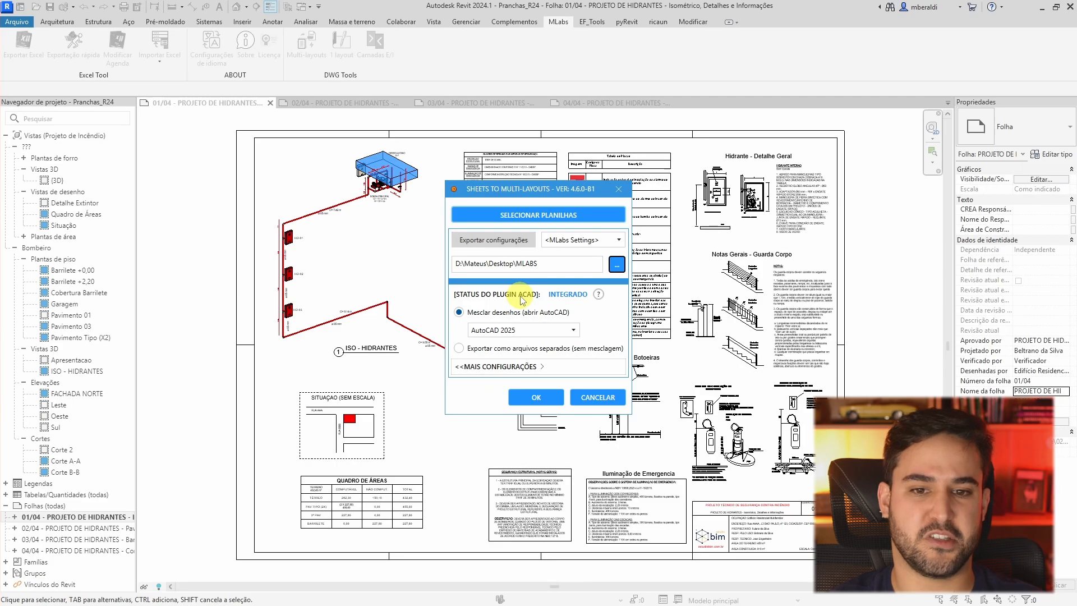
{"action": "left_click", "coordinate": [489, 366]}
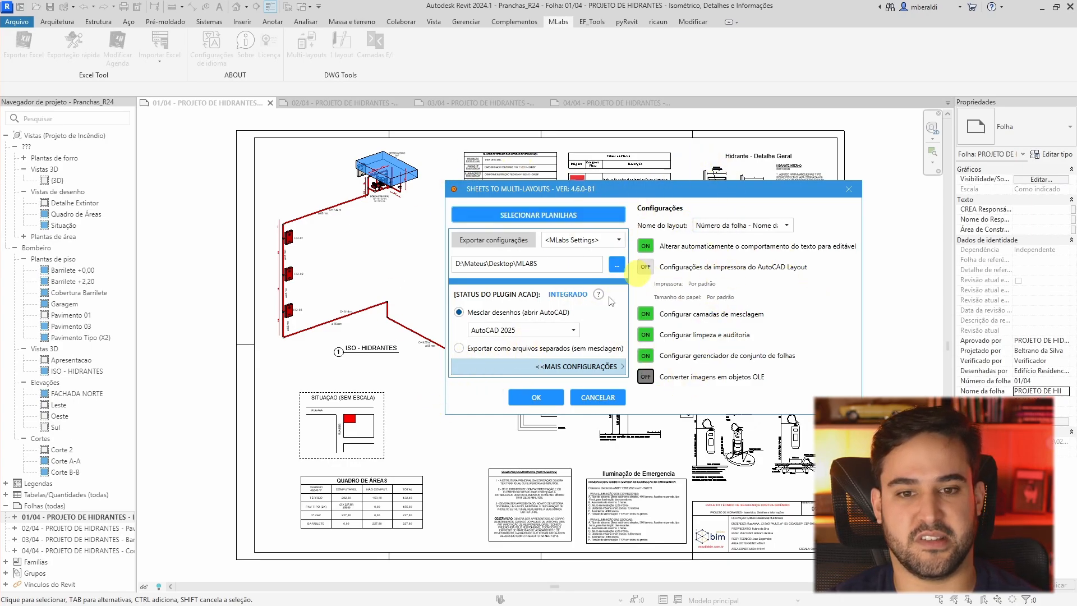
{"action": "left_click", "coordinate": [527, 398]}
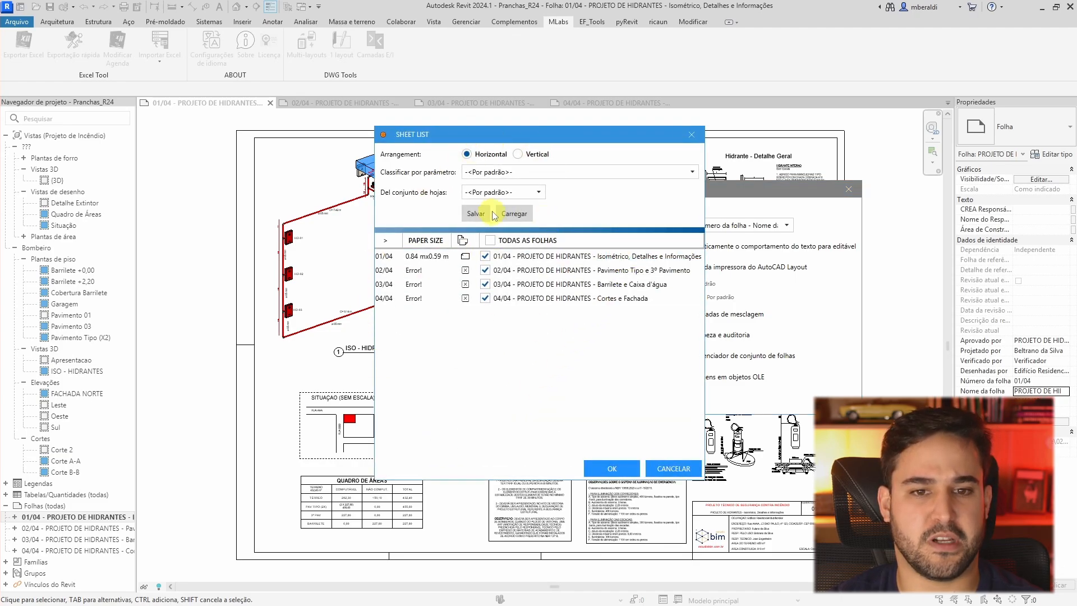
{"action": "left_click", "coordinate": [617, 471]}
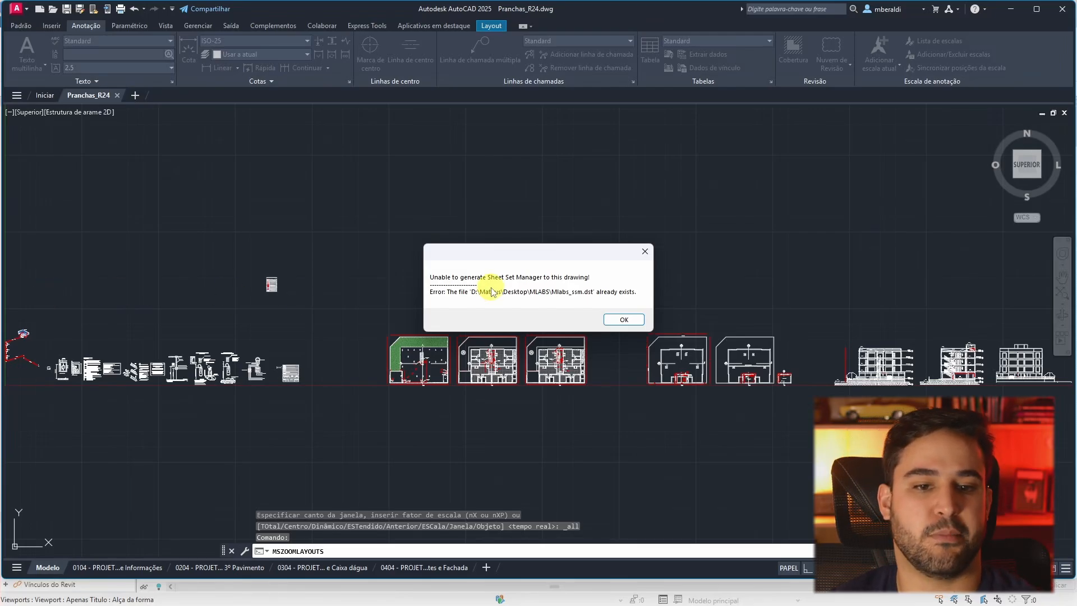
Dismiss the Sheet Set Manager message and close the AutoCAD error report without sending it.
{"action": "left_click", "coordinate": [621, 325]}
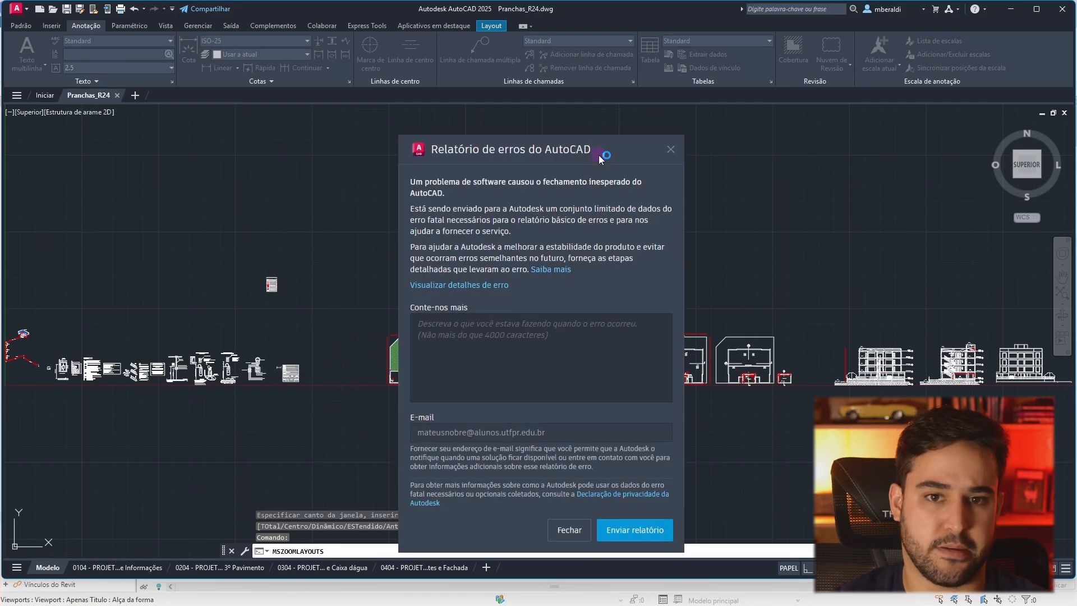
{"action": "left_click_drag", "start_coordinate": [600, 158], "coordinate": [533, 135]}
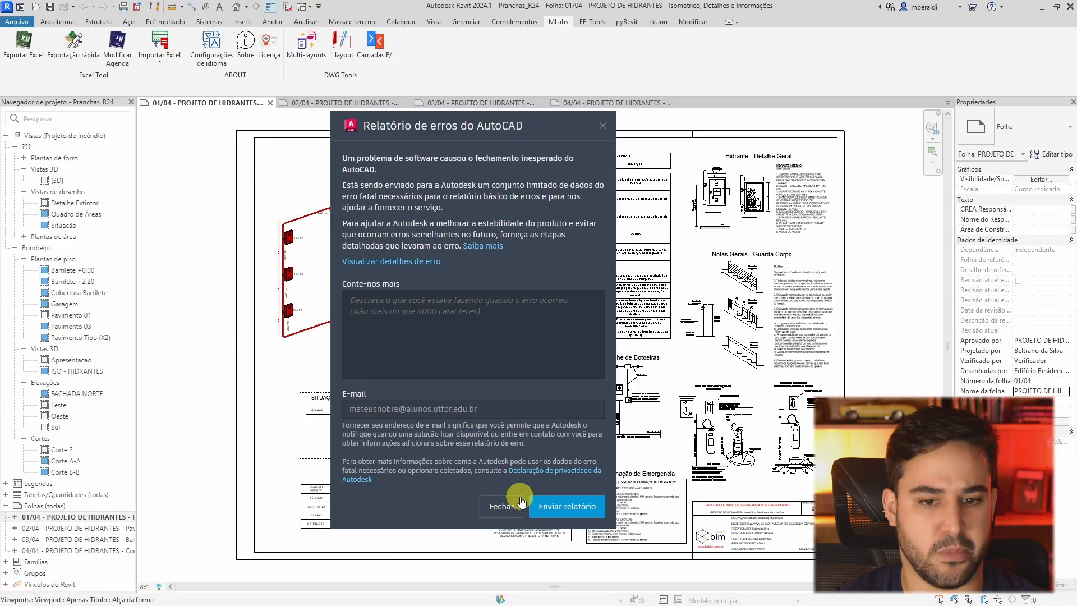
{"action": "left_click", "coordinate": [501, 507]}
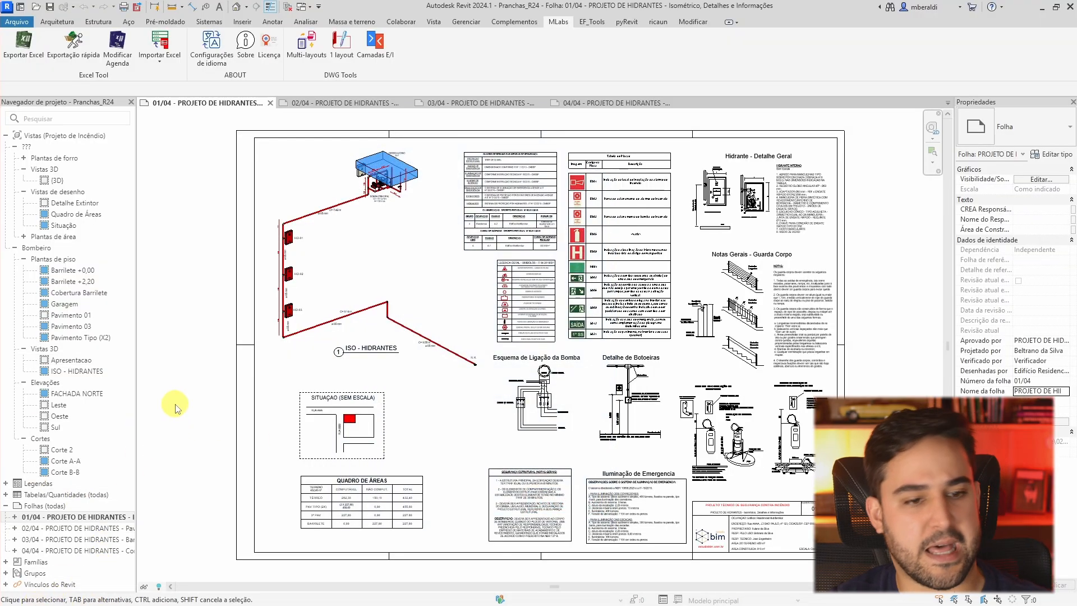
Open the exported Pranchas_R24.dwg in AutoCAD and fit the whole 0404 layout in view.
{"action": "key", "text": "super"}
{"action": "double_click", "coordinate": [450, 259]}
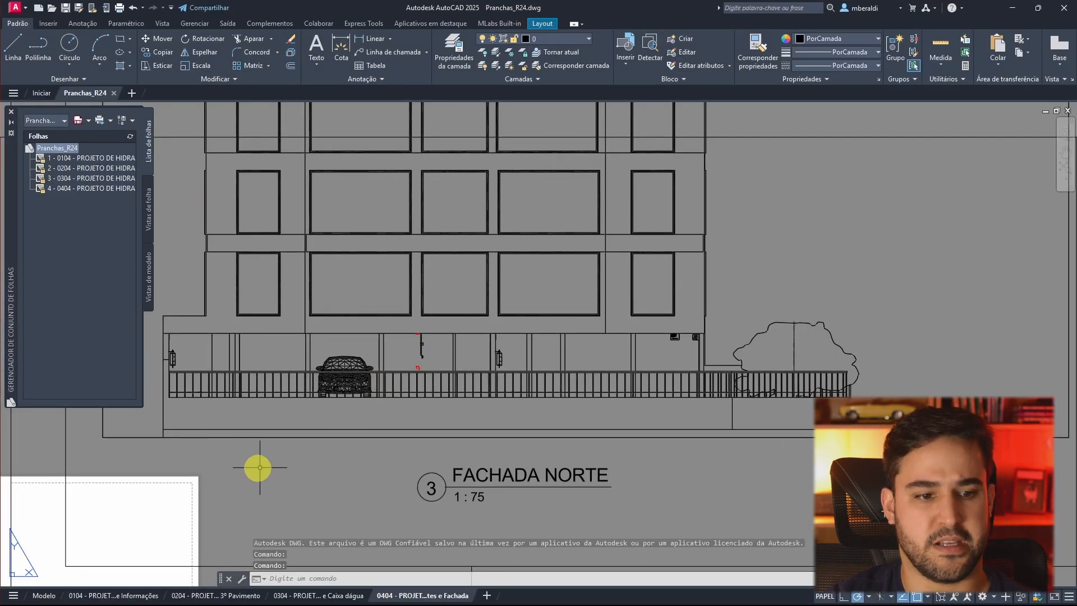
{"action": "middle_click", "coordinate": [317, 442]}
{"action": "middle_click", "coordinate": [318, 443]}
{"action": "scroll", "coordinate": [177, 340], "scroll_direction": "down", "scroll_amount": 2}
{"action": "scroll", "coordinate": [449, 438], "scroll_direction": "up", "scroll_amount": 2}
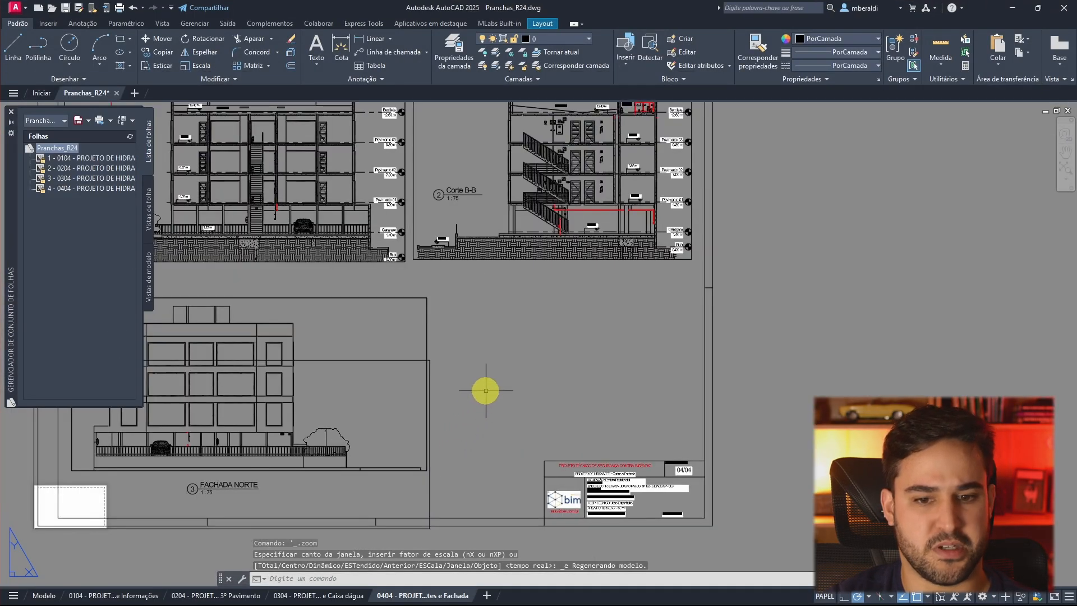
{"action": "middle_click", "coordinate": [486, 391]}
{"action": "middle_click", "coordinate": [486, 391]}
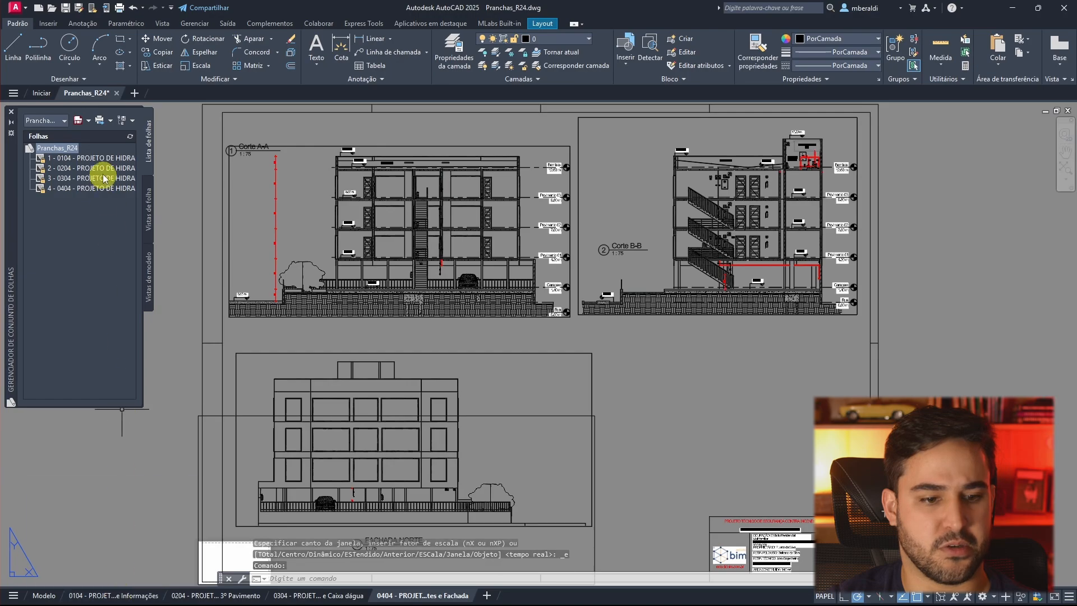
Open the exported hydrant sheets from the Sheet Set Manager list to check their layouts.
{"action": "left_click", "coordinate": [76, 160]}
{"action": "double_click", "coordinate": [78, 169]}
{"action": "middle_click", "coordinate": [418, 306]}
{"action": "middle_click", "coordinate": [418, 306]}
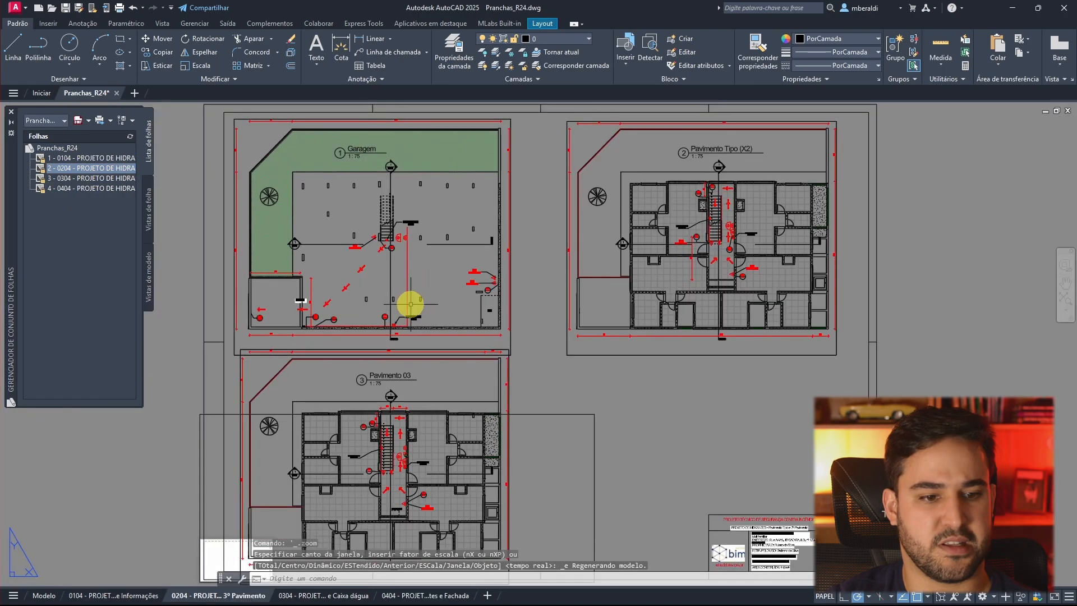
{"action": "double_click", "coordinate": [93, 179]}
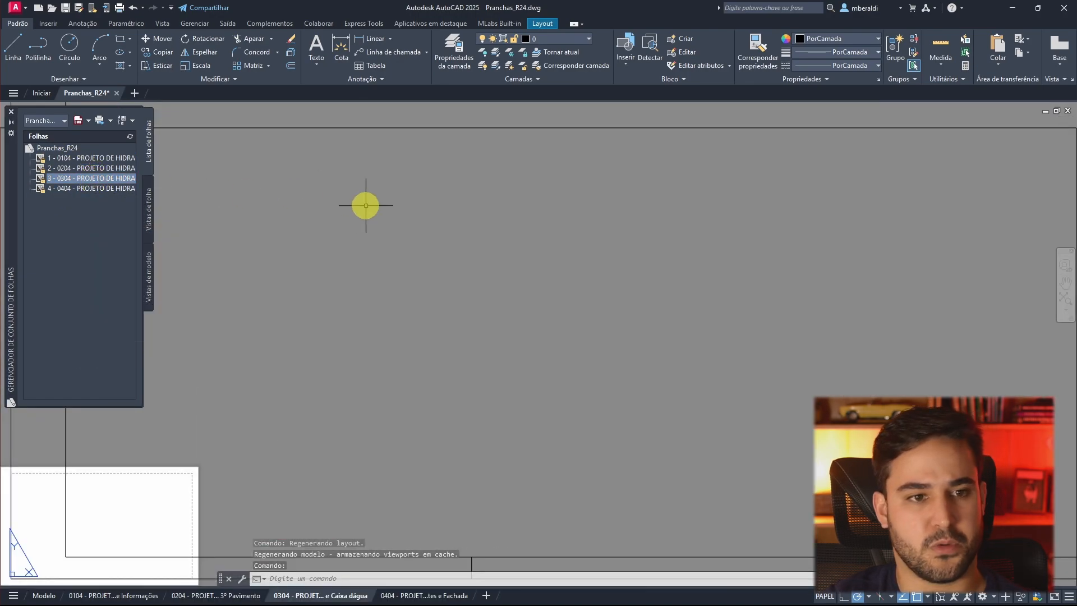
{"action": "left_click", "coordinate": [135, 188]}
Switch to model space and examine the row of drawings from all four exported sheets.
{"action": "left_click", "coordinate": [44, 596]}
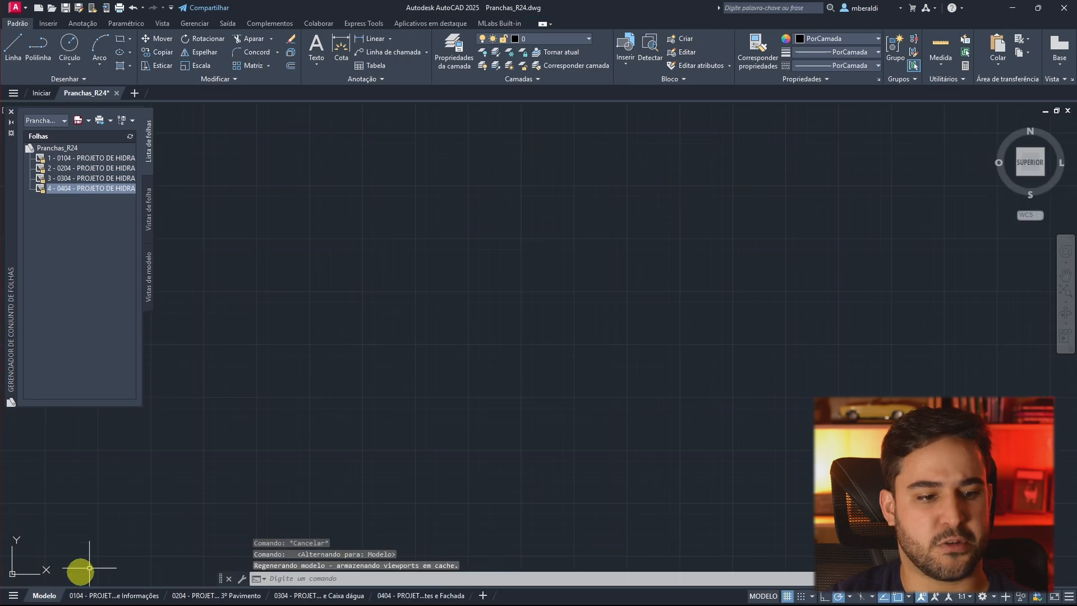
{"action": "middle_click", "coordinate": [429, 369]}
{"action": "middle_click", "coordinate": [430, 369]}
{"action": "middle_click_drag", "start_coordinate": [916, 327], "coordinate": [488, 306]}
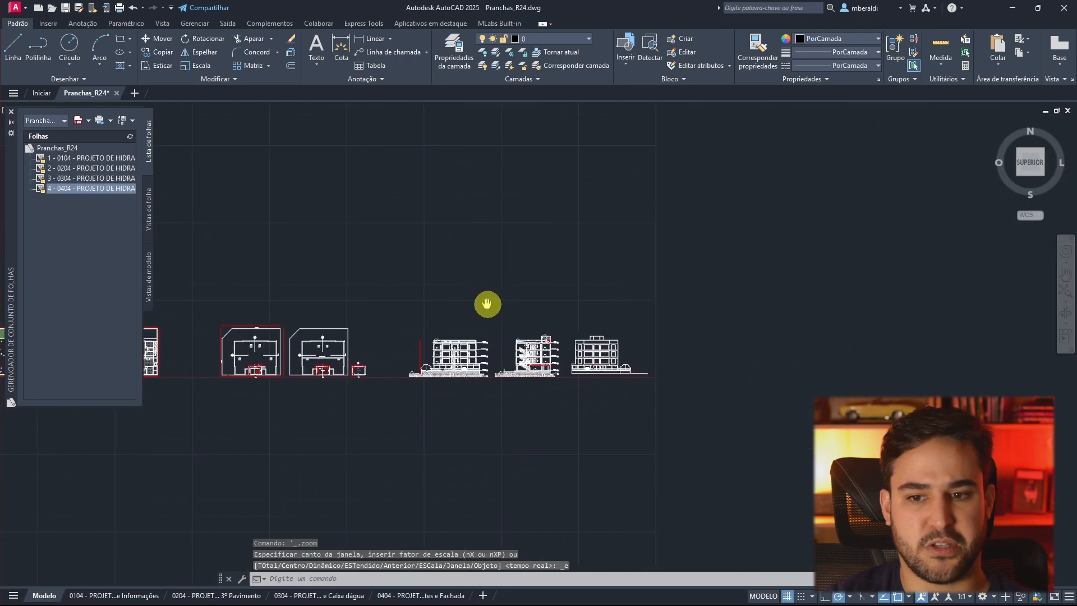
{"action": "scroll", "coordinate": [521, 359], "scroll_direction": "up", "scroll_amount": 4}
{"action": "middle_click_drag", "start_coordinate": [269, 490], "coordinate": [329, 481]}
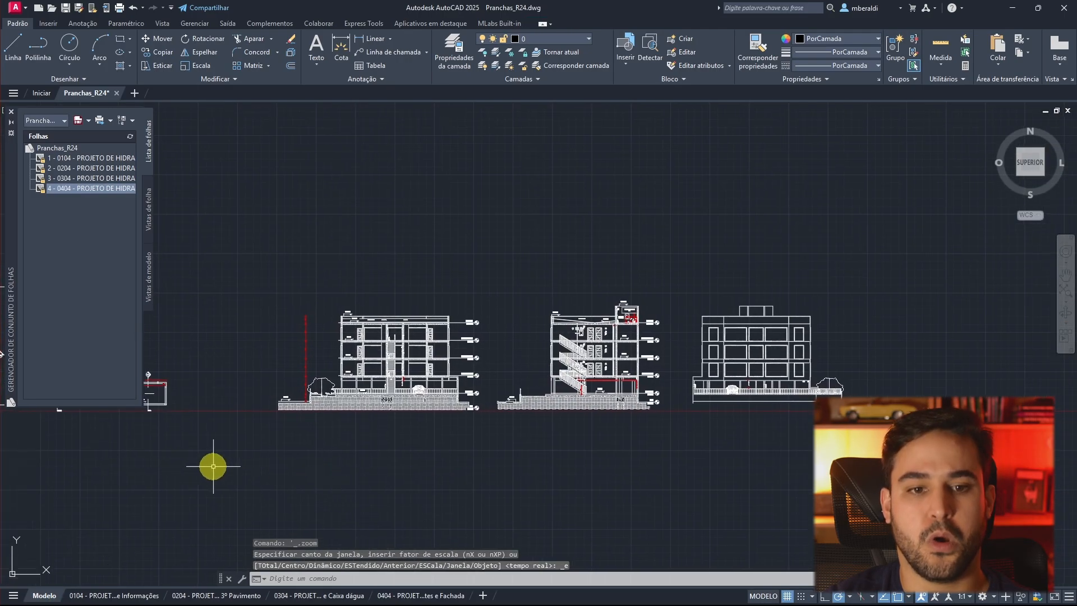
{"action": "middle_click_drag", "start_coordinate": [220, 471], "coordinate": [613, 452]}
{"action": "middle_click_drag", "start_coordinate": [180, 465], "coordinate": [645, 468]}
{"action": "middle_click_drag", "start_coordinate": [245, 474], "coordinate": [789, 505]}
{"action": "middle_click_drag", "start_coordinate": [249, 406], "coordinate": [338, 406]}
Inspect the hydrant isometric, its reservoir and main pump in model space, and return to the full drawing extents.
{"action": "scroll", "coordinate": [293, 320], "scroll_direction": "up", "scroll_amount": 10}
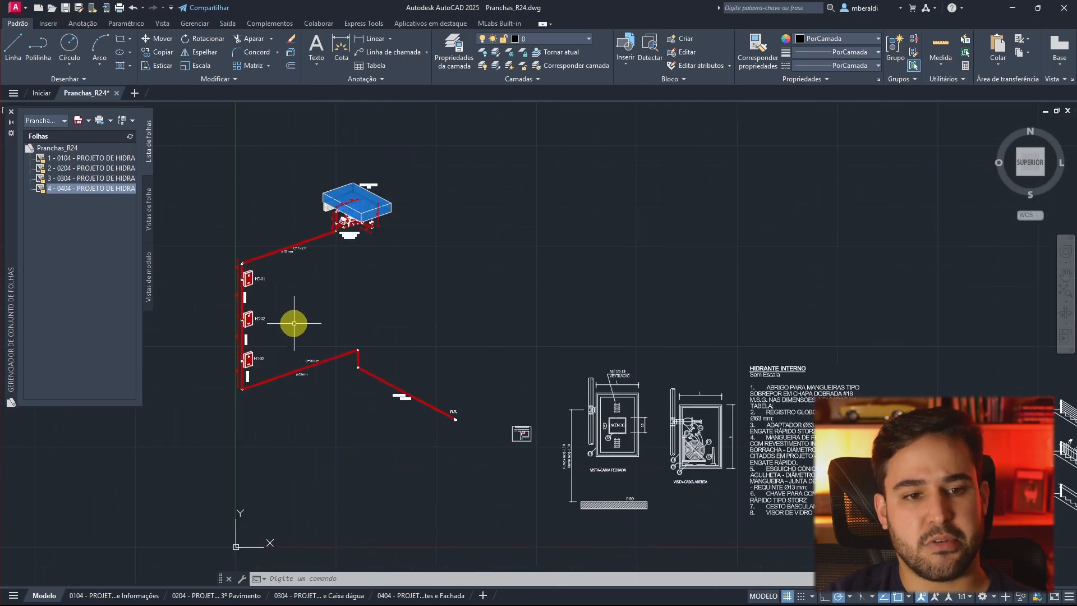
{"action": "middle_click_drag", "start_coordinate": [478, 281], "coordinate": [548, 445]}
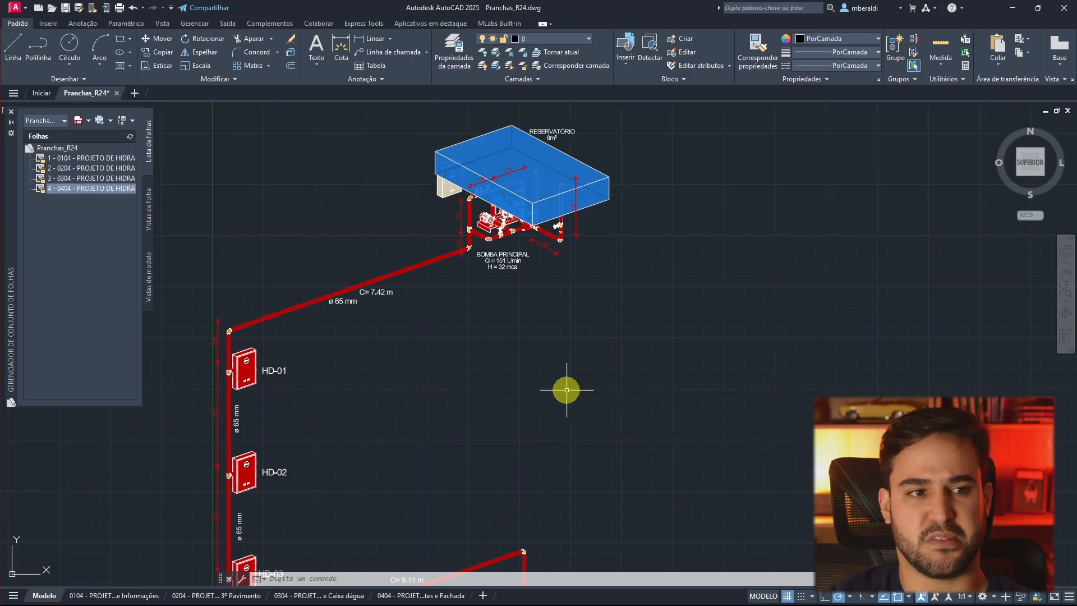
{"action": "middle_click_drag", "start_coordinate": [567, 390], "coordinate": [547, 447]}
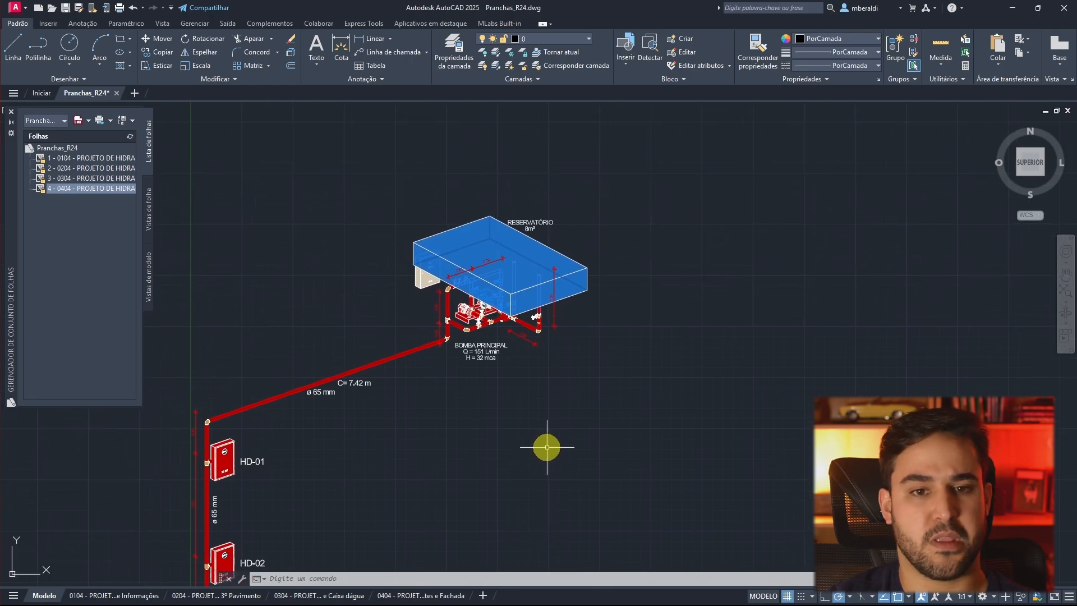
{"action": "scroll", "coordinate": [493, 274], "scroll_direction": "up", "scroll_amount": 4}
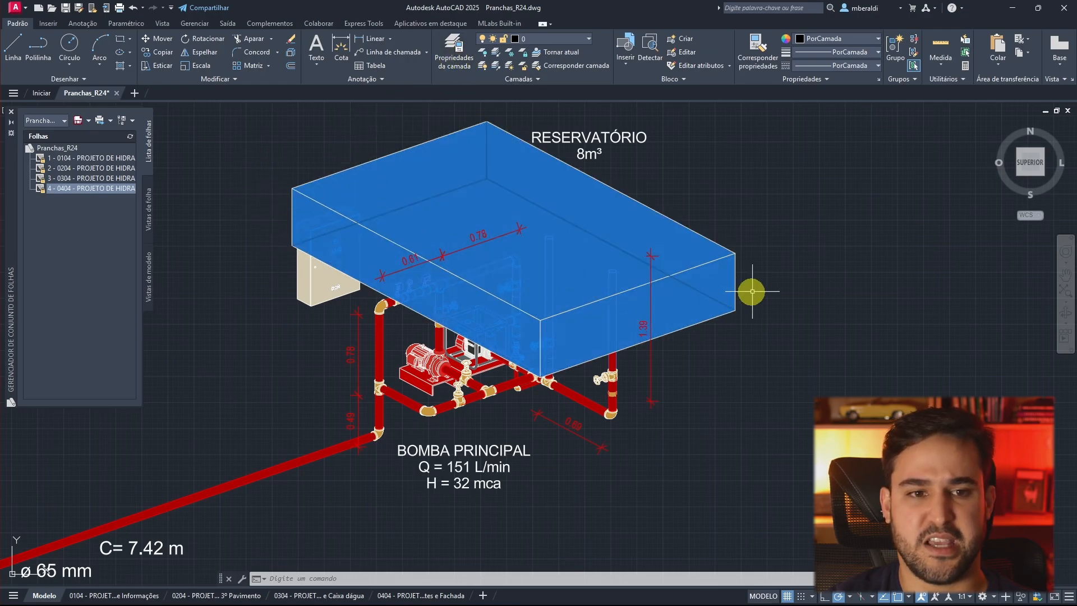
{"action": "middle_click", "coordinate": [752, 439]}
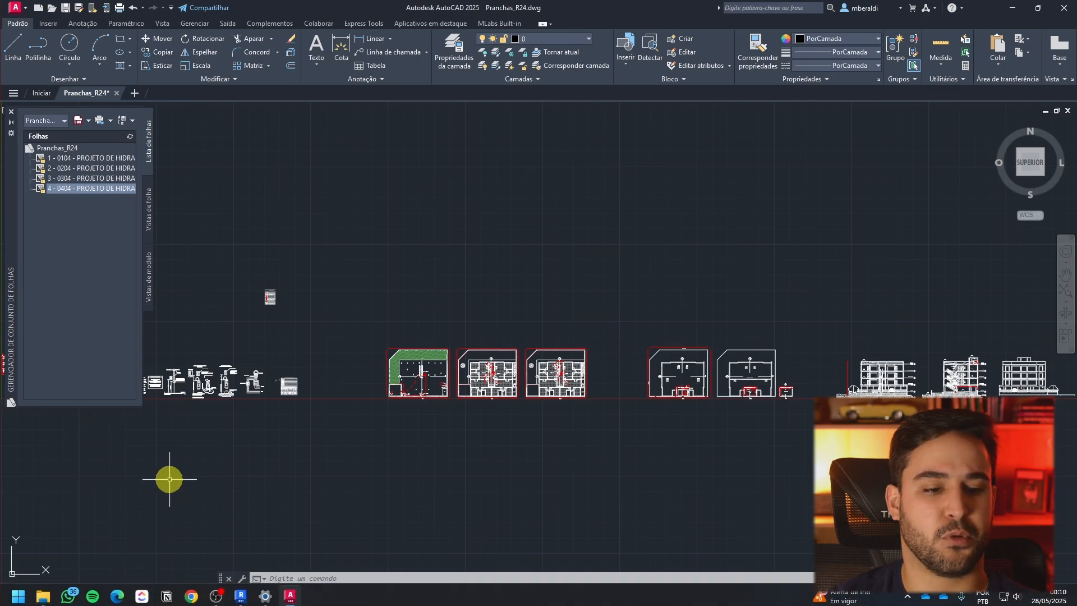
Review the 0104, 0204, 0304 and 0404 layouts in turn and return to the 0104 layout.
{"action": "left_click", "coordinate": [93, 595]}
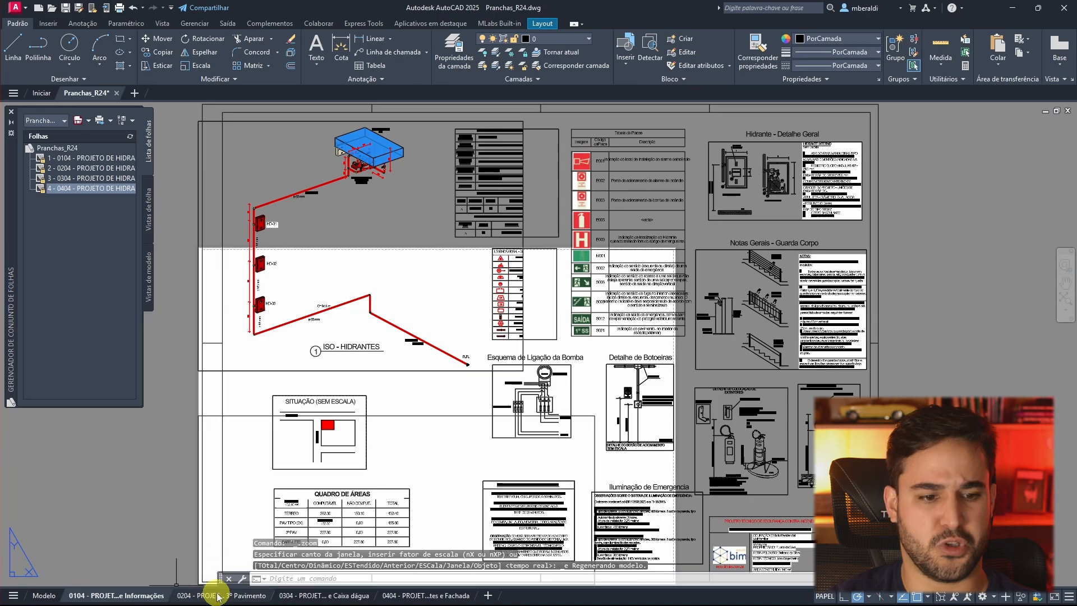
{"action": "left_click", "coordinate": [221, 595]}
{"action": "left_click", "coordinate": [314, 595]}
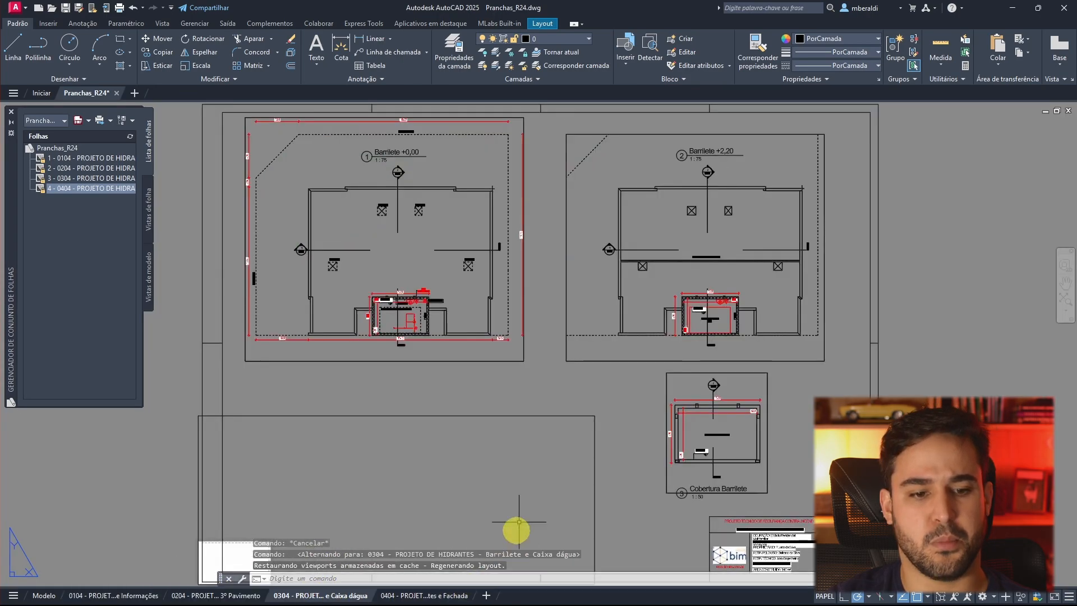
{"action": "left_click", "coordinate": [425, 595]}
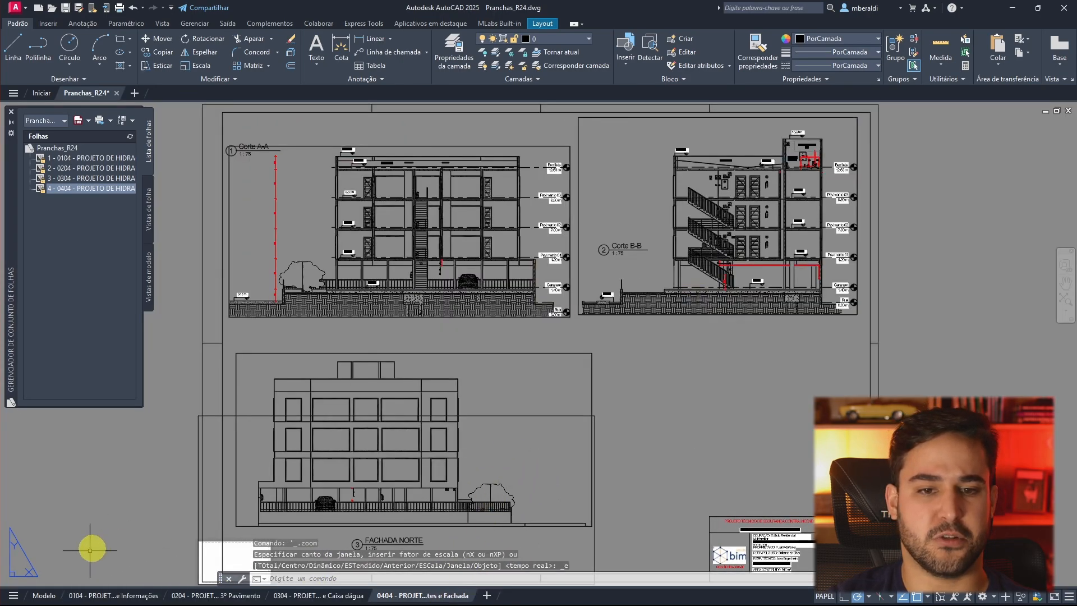
{"action": "left_click", "coordinate": [101, 593]}
Try to select the E001 alarm sign image in the Tabela de Placas of the 0104 layout.
{"action": "scroll", "coordinate": [539, 168], "scroll_direction": "up", "scroll_amount": 5}
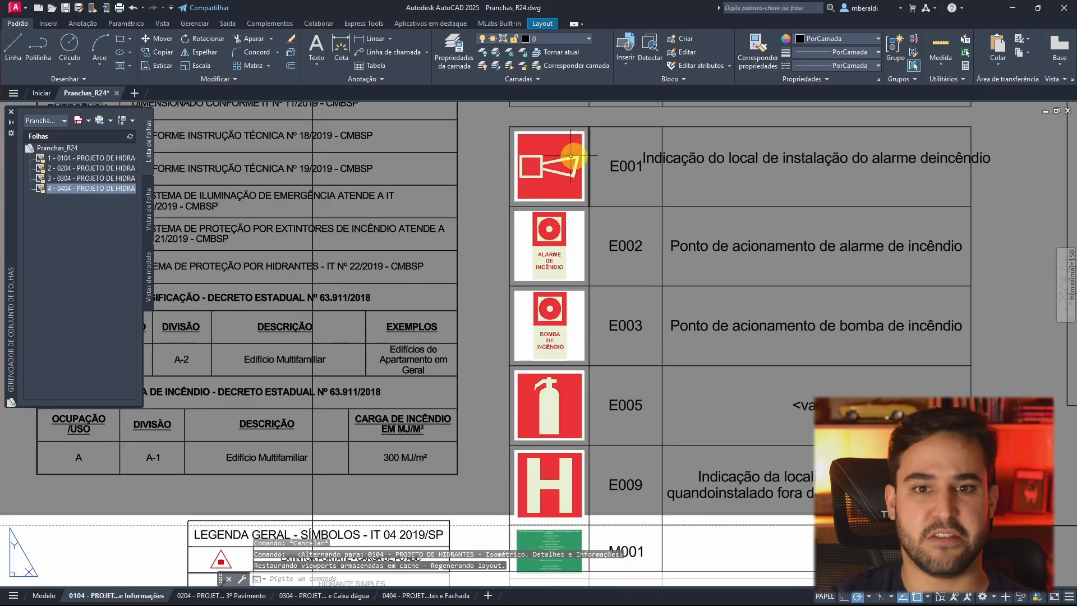
{"action": "left_click", "coordinate": [548, 157]}
{"action": "left_click", "coordinate": [545, 153]}
{"action": "left_click", "coordinate": [526, 136]}
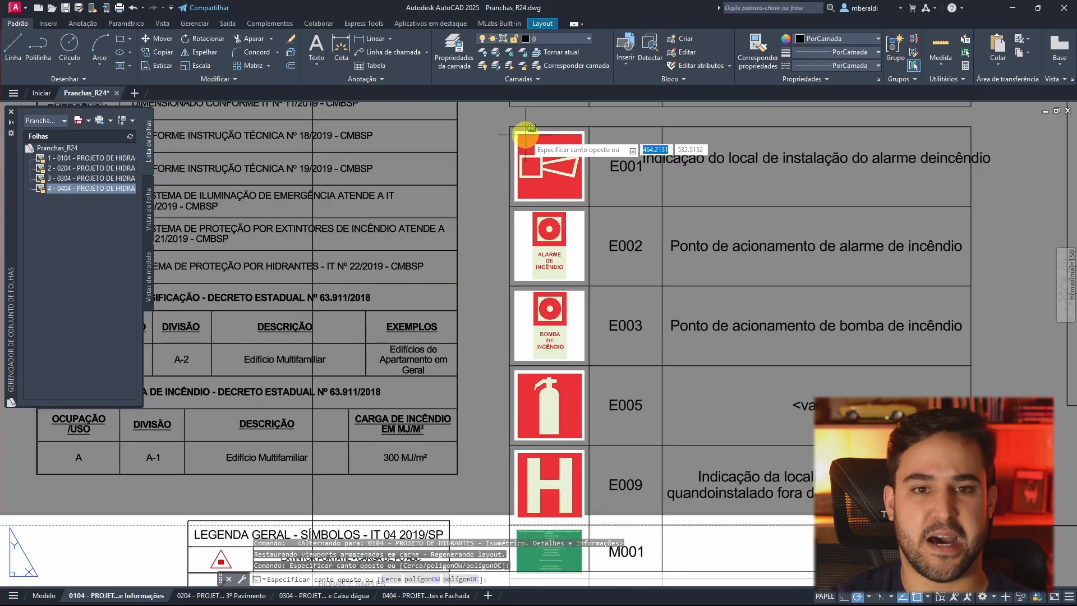
{"action": "left_click", "coordinate": [562, 164]}
{"action": "scroll", "coordinate": [565, 329], "scroll_direction": "down", "scroll_amount": 6}
{"action": "middle_click_drag", "start_coordinate": [573, 394], "coordinate": [555, 293]}
{"action": "double_click", "coordinate": [575, 310]}
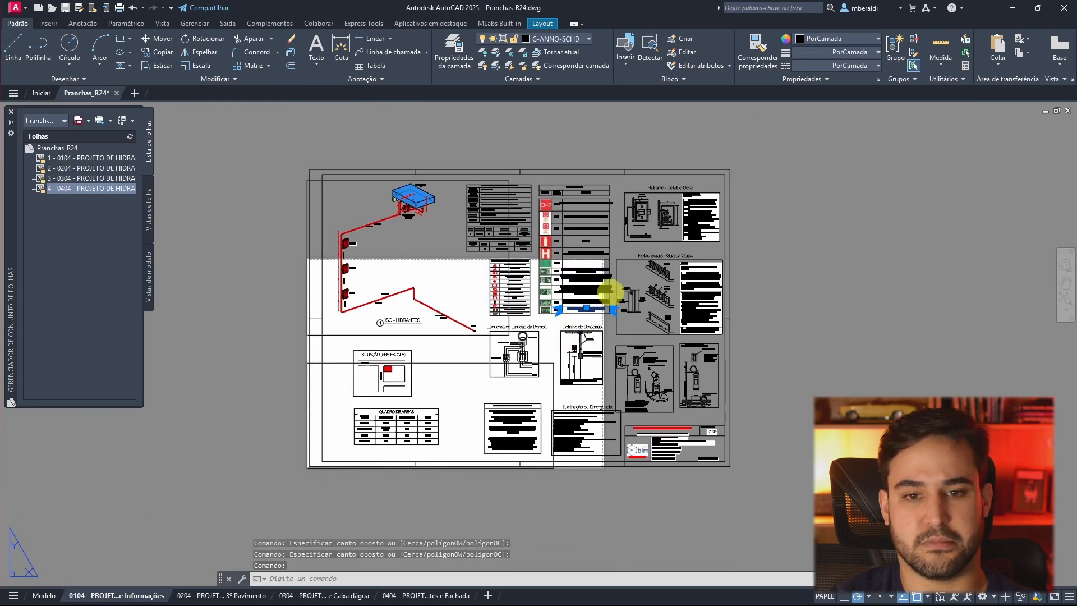
{"action": "key", "text": "Escape"}
{"action": "key", "text": "Escape"}
Select the E001 sign image to check that it is an image object, then clear the selection and show the full layout.
{"action": "scroll", "coordinate": [532, 194], "scroll_direction": "up", "scroll_amount": 6}
{"action": "left_click", "coordinate": [524, 228]}
{"action": "key", "text": "Escape"}
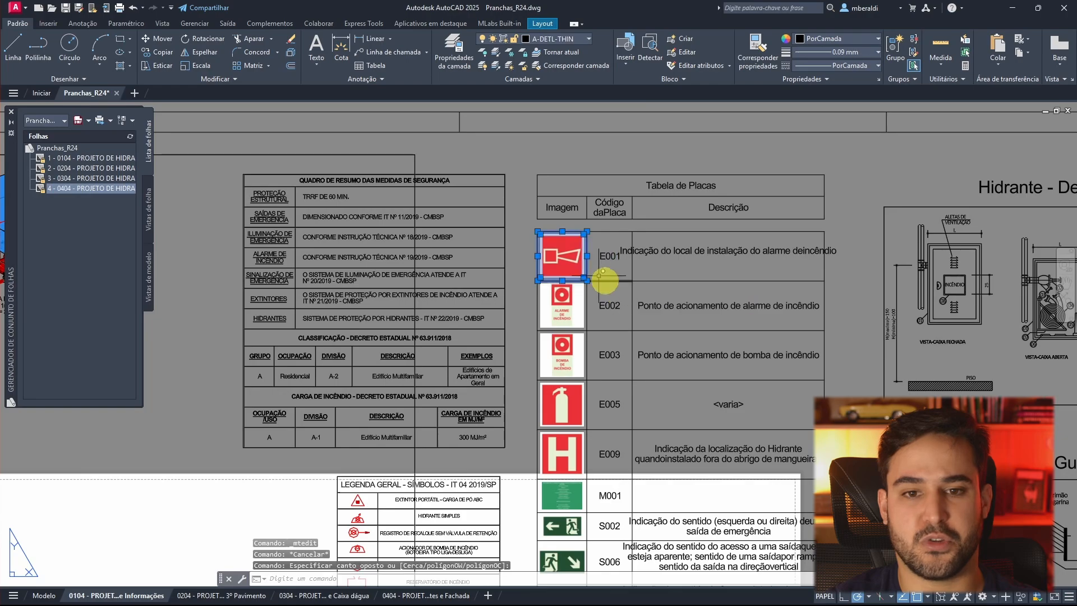
{"action": "scroll", "coordinate": [601, 282], "scroll_direction": "up", "scroll_amount": 2}
{"action": "left_click", "coordinate": [601, 283]}
{"action": "scroll", "coordinate": [595, 278], "scroll_direction": "up", "scroll_amount": 4}
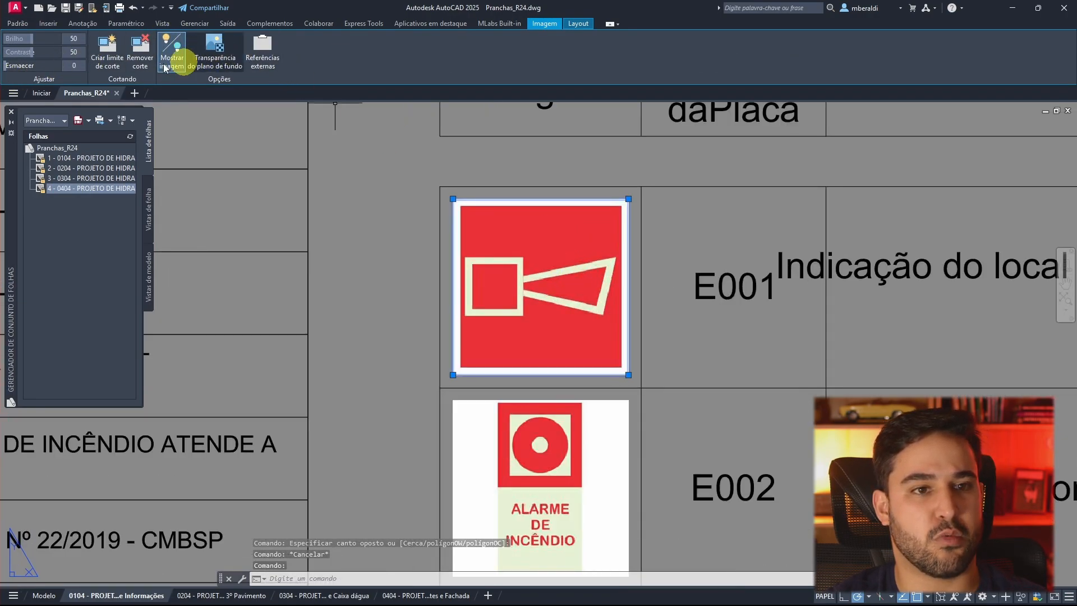
{"action": "key", "text": "Escape"}
{"action": "key", "text": "Escape"}
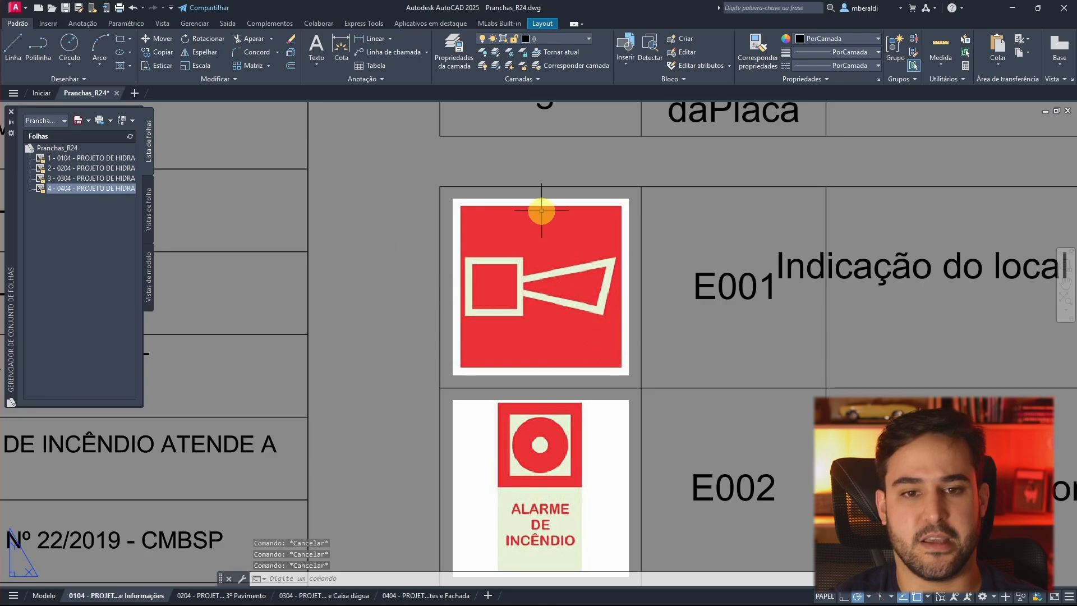
{"action": "middle_click", "coordinate": [547, 238]}
{"action": "middle_click", "coordinate": [547, 238]}
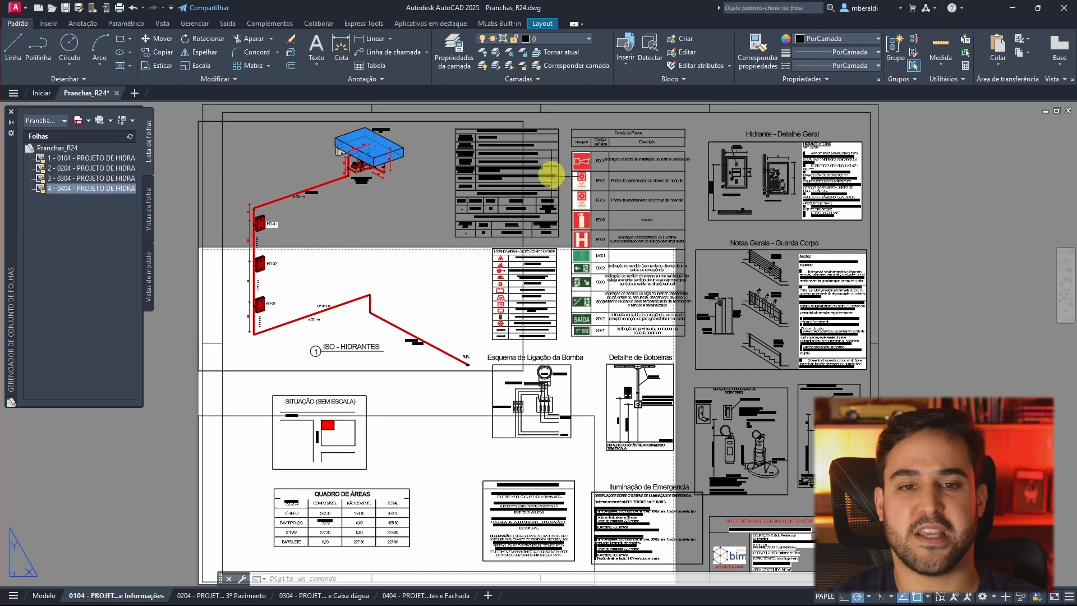
Try to window-select the portable extinguisher symbol of the Legenda Geral from paper space.
{"action": "scroll", "coordinate": [497, 267], "scroll_direction": "up", "scroll_amount": 4}
{"action": "scroll", "coordinate": [495, 253], "scroll_direction": "up", "scroll_amount": 8}
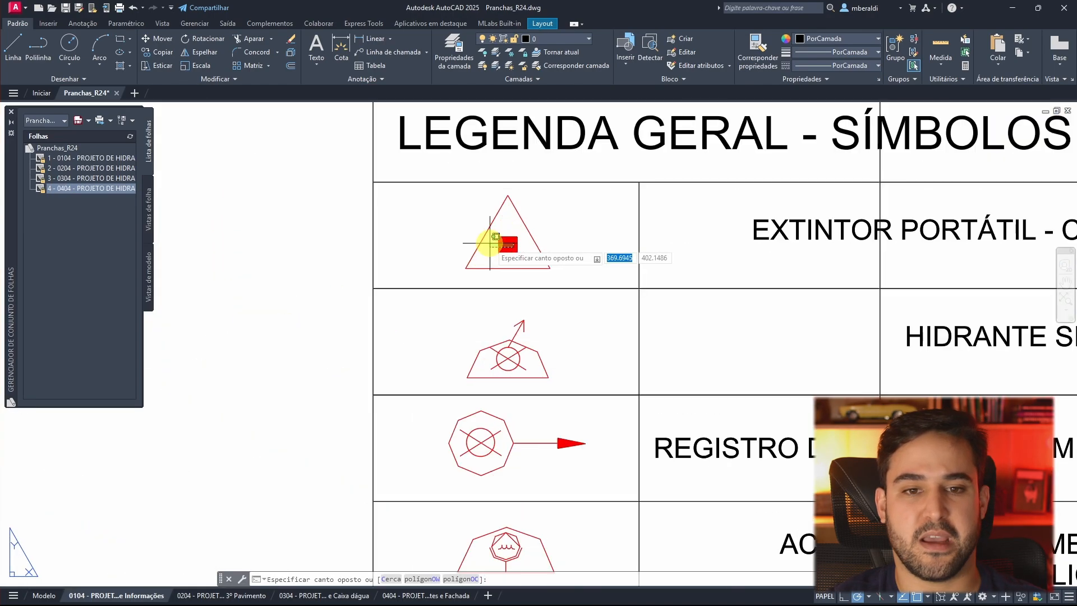
{"action": "left_click", "coordinate": [463, 232]}
{"action": "key", "text": "Escape"}
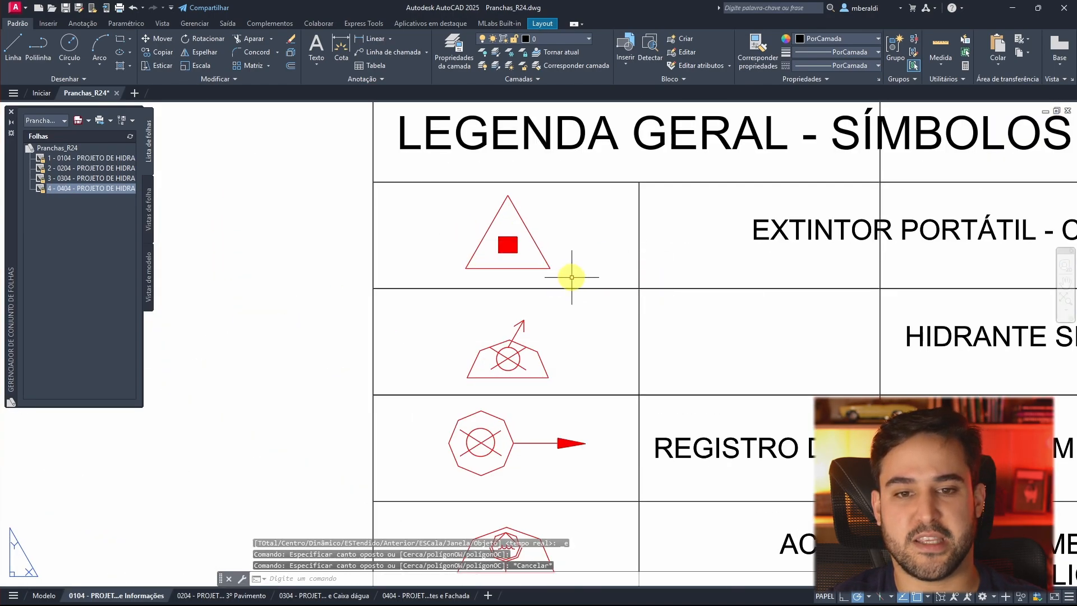
{"action": "left_click", "coordinate": [571, 277]}
{"action": "left_click", "coordinate": [446, 192]}
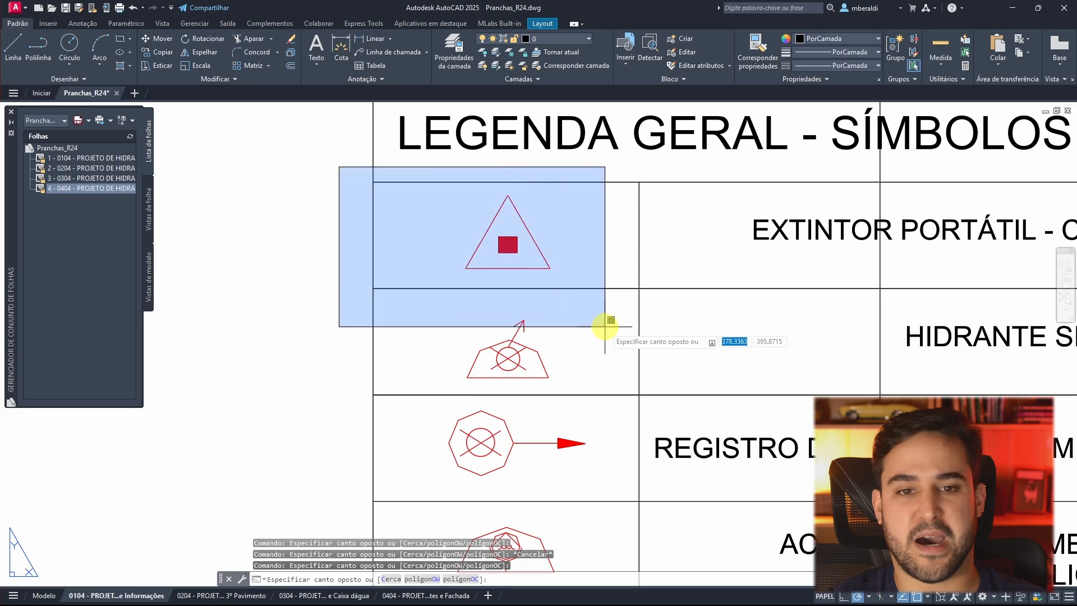
{"action": "key", "text": "Escape"}
{"action": "key", "text": "Escape"}
Activate the symbol legend's viewport and select the extinguisher symbol to inspect its objects, then clear the selection.
{"action": "double_click", "coordinate": [506, 283]}
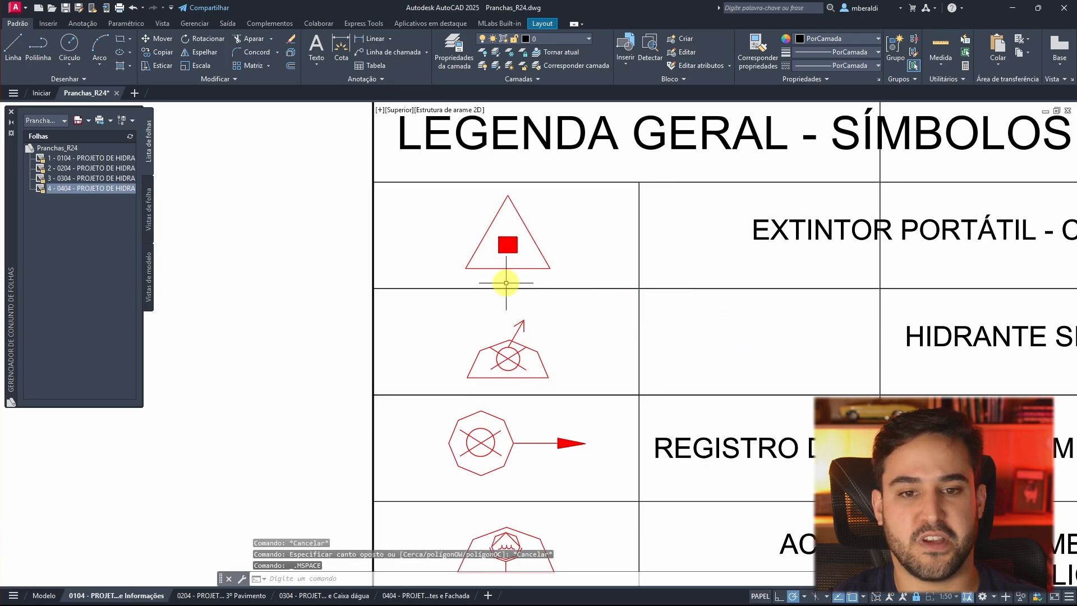
{"action": "key", "text": "Escape"}
{"action": "key", "text": "Escape"}
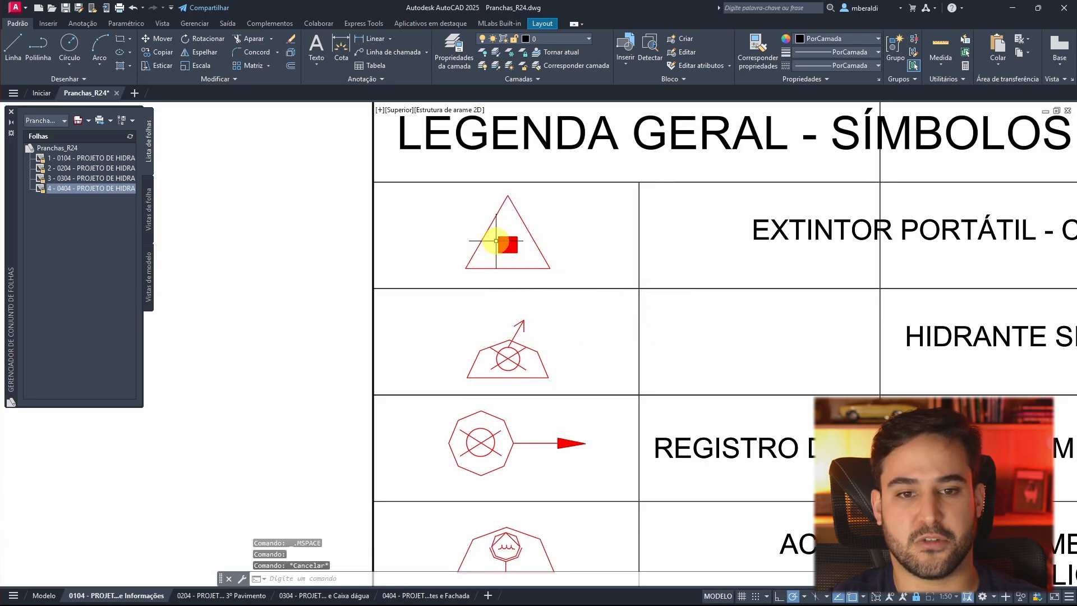
{"action": "left_click", "coordinate": [442, 189]}
{"action": "left_click", "coordinate": [591, 269]}
{"action": "key", "text": "Escape"}
{"action": "key", "text": "Escape"}
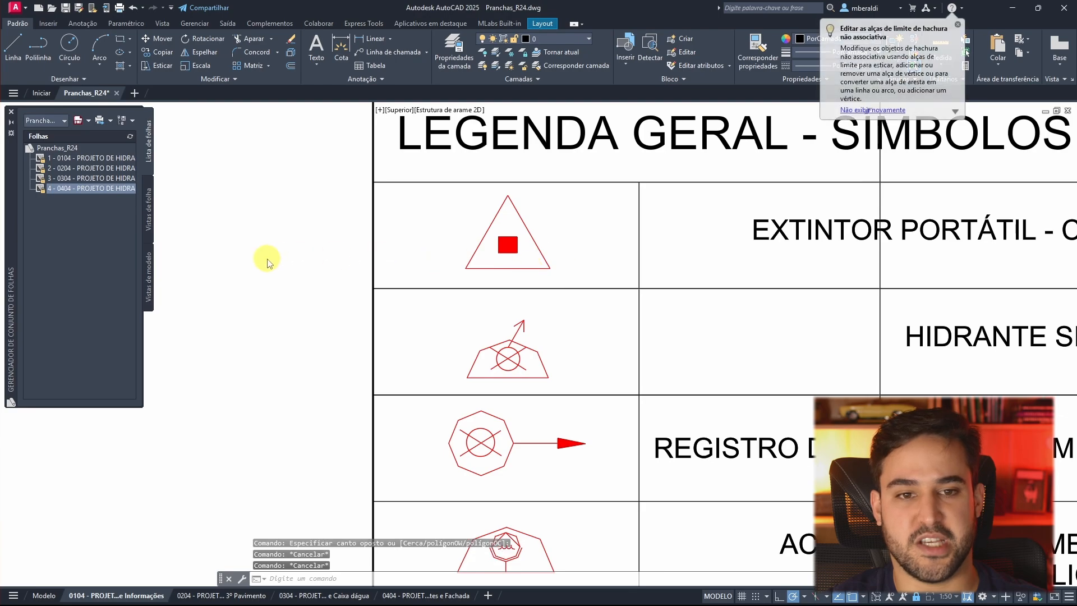
{"action": "scroll", "coordinate": [308, 231], "scroll_direction": "down", "scroll_amount": 5}
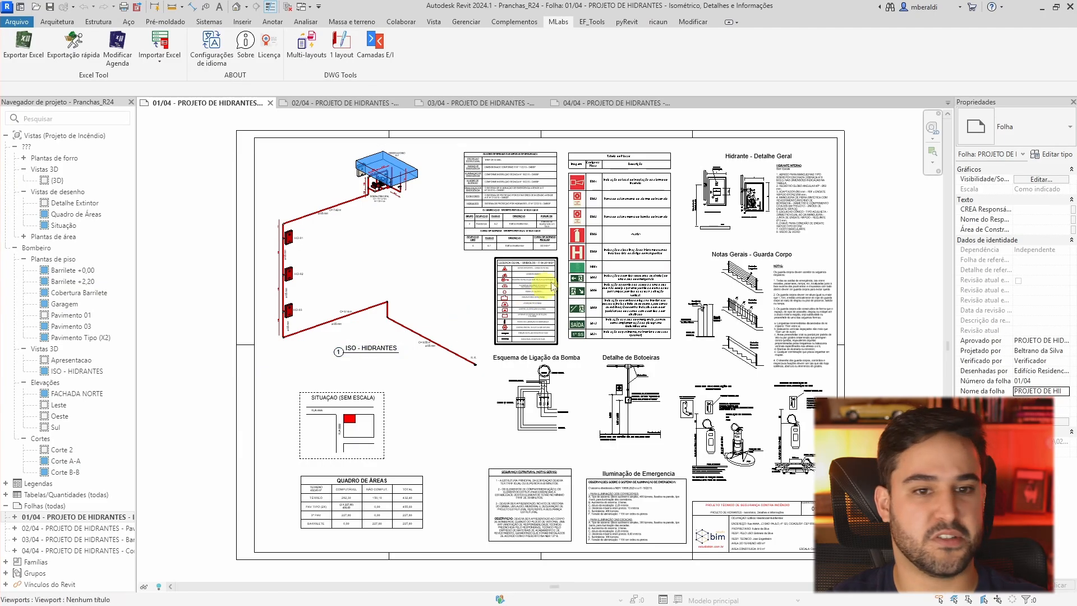
Switch to Revit, activate the symbol legend's view on sheet 01/04 to inspect it, and deactivate it again.
{"action": "scroll", "coordinate": [516, 237], "scroll_direction": "up", "scroll_amount": 4}
{"action": "scroll", "coordinate": [516, 237], "scroll_direction": "up", "scroll_amount": 2}
{"action": "double_click", "coordinate": [530, 237]}
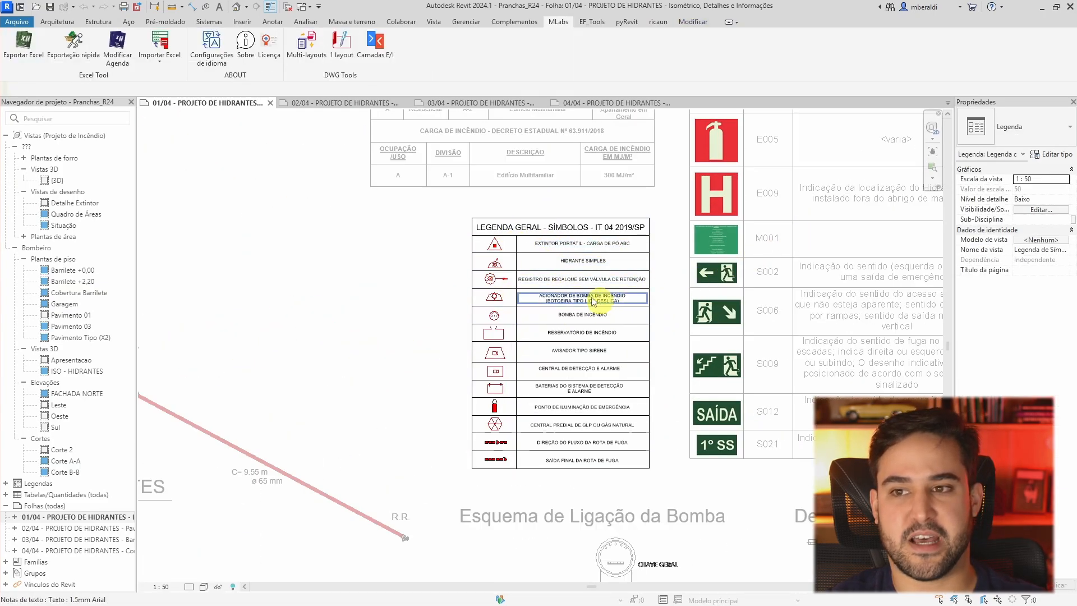
{"action": "double_click", "coordinate": [352, 321]}
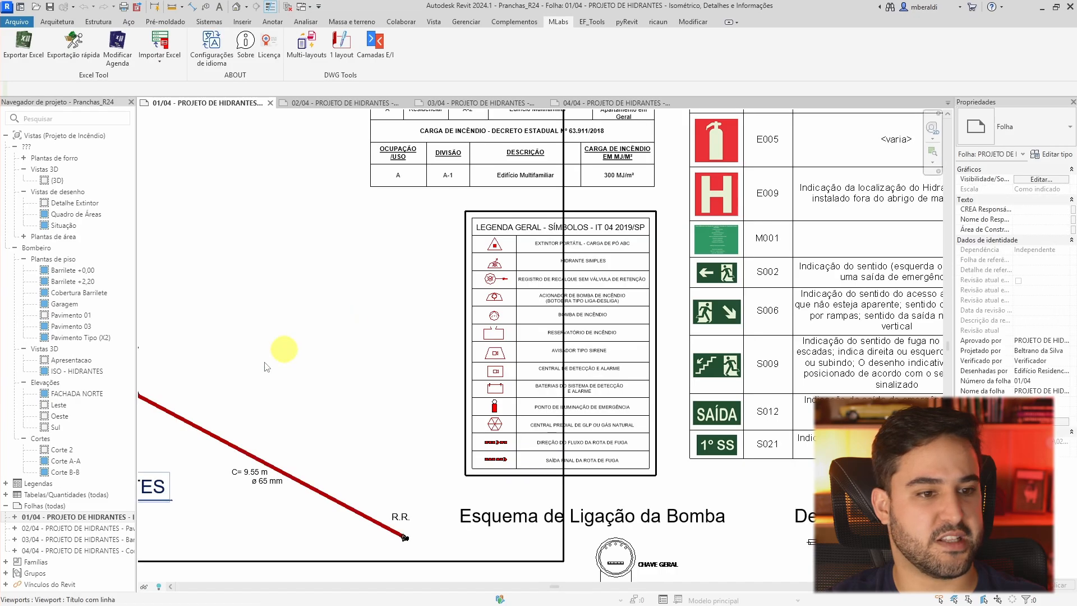
Expand the project's legends and open the Legenda de Símbolos view.
{"action": "double_click", "coordinate": [46, 485]}
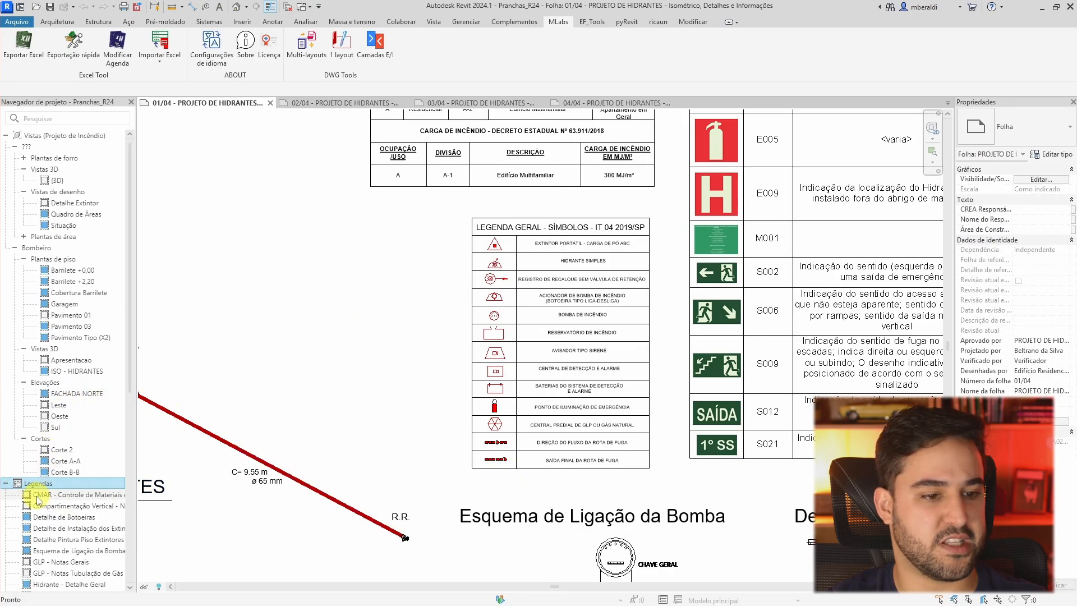
{"action": "scroll", "coordinate": [83, 341], "scroll_direction": "down", "scroll_amount": 8}
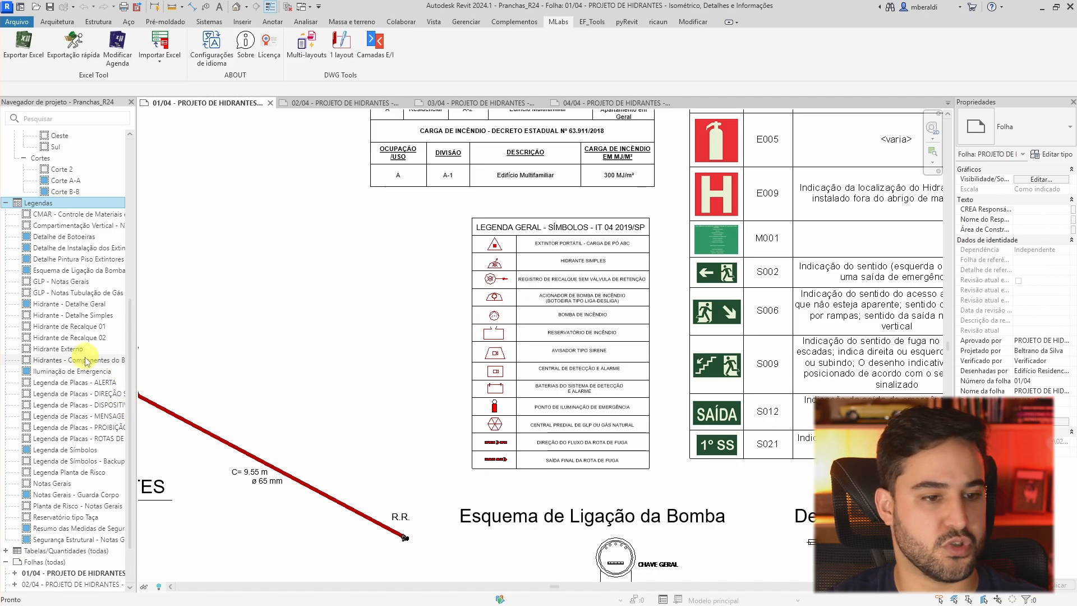
{"action": "double_click", "coordinate": [49, 450]}
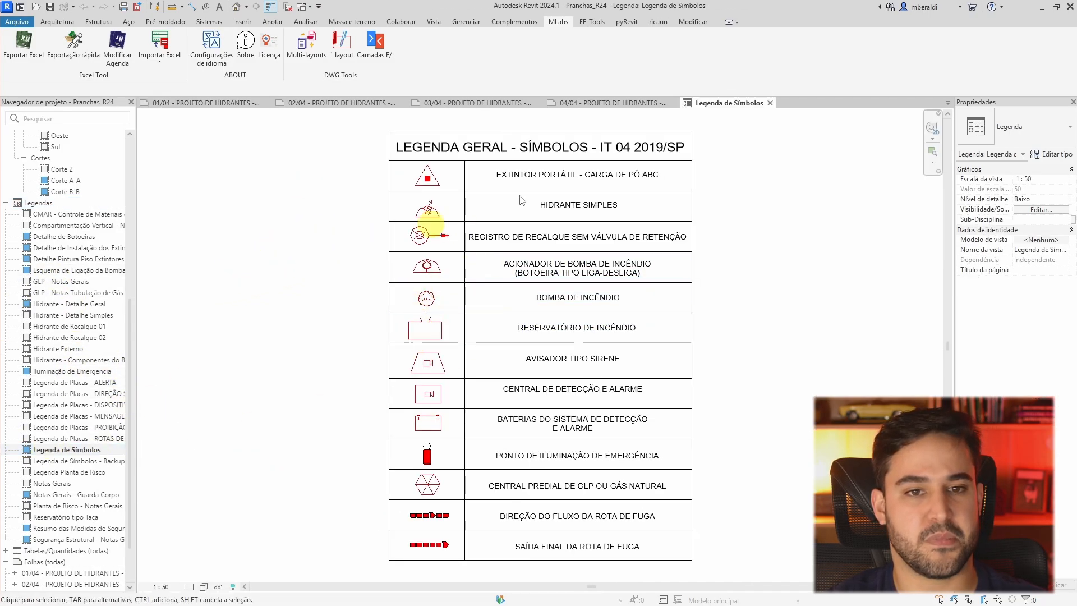
Close the Legenda de Símbolos view and select the Tabela de Placas on sheet 01/04 to inspect its images.
{"action": "middle_click", "coordinate": [739, 106]}
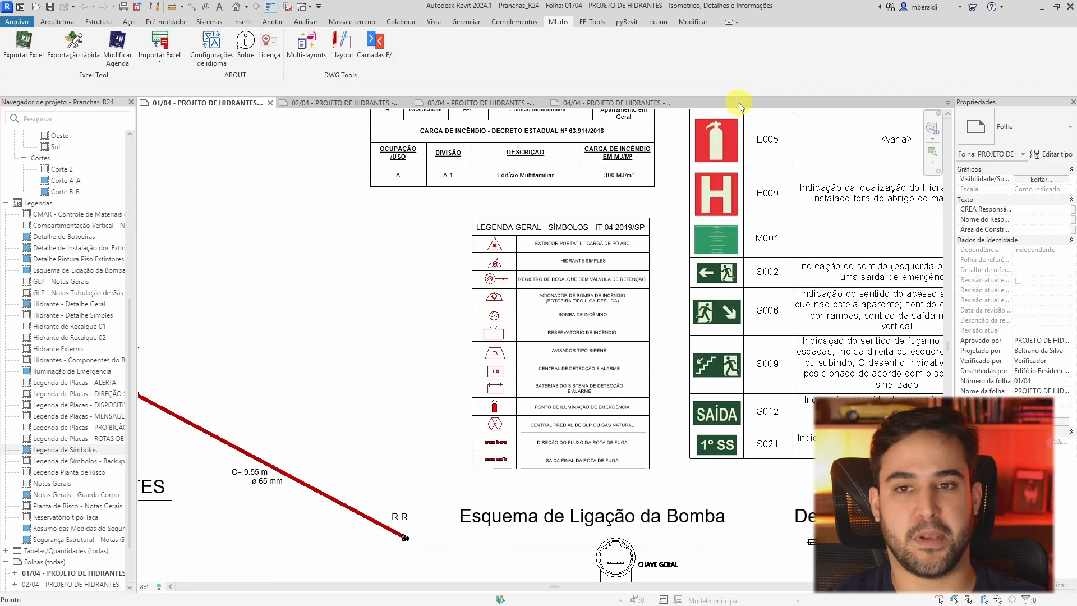
{"action": "middle_click_drag", "start_coordinate": [707, 358], "coordinate": [431, 388]}
{"action": "middle_click_drag", "start_coordinate": [451, 218], "coordinate": [424, 413]}
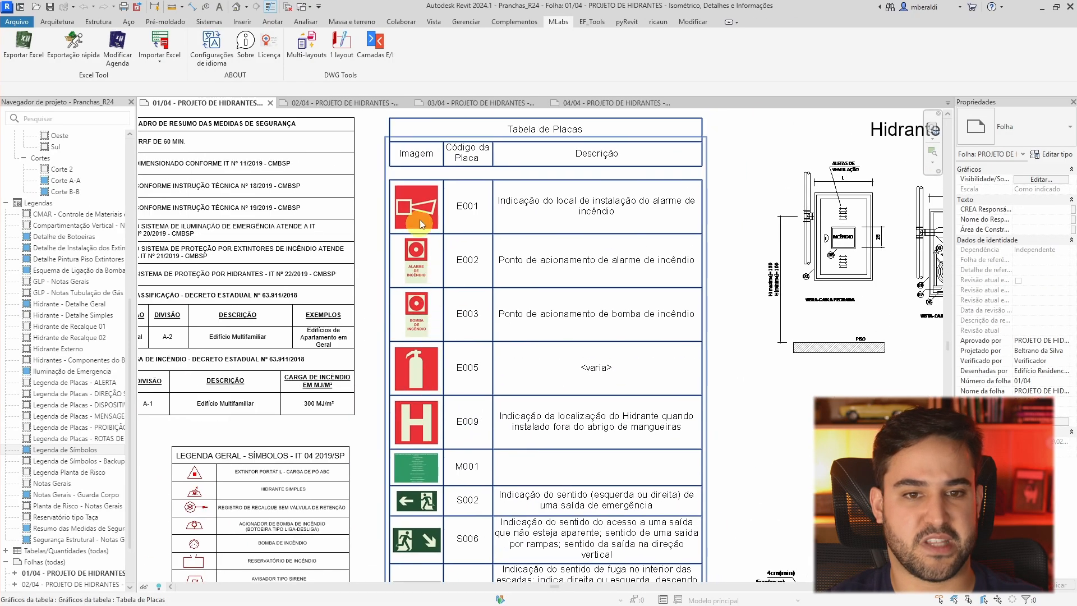
{"action": "middle_click_drag", "start_coordinate": [395, 353], "coordinate": [393, 206]}
{"action": "scroll", "coordinate": [508, 431], "scroll_direction": "down", "scroll_amount": 2}
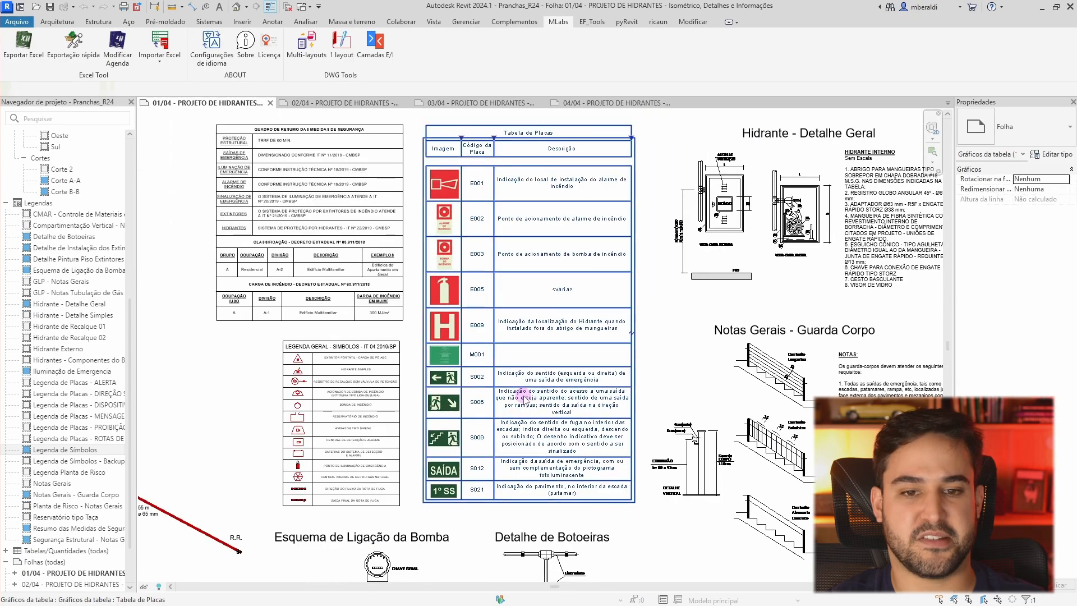
{"action": "left_click", "coordinate": [526, 399]}
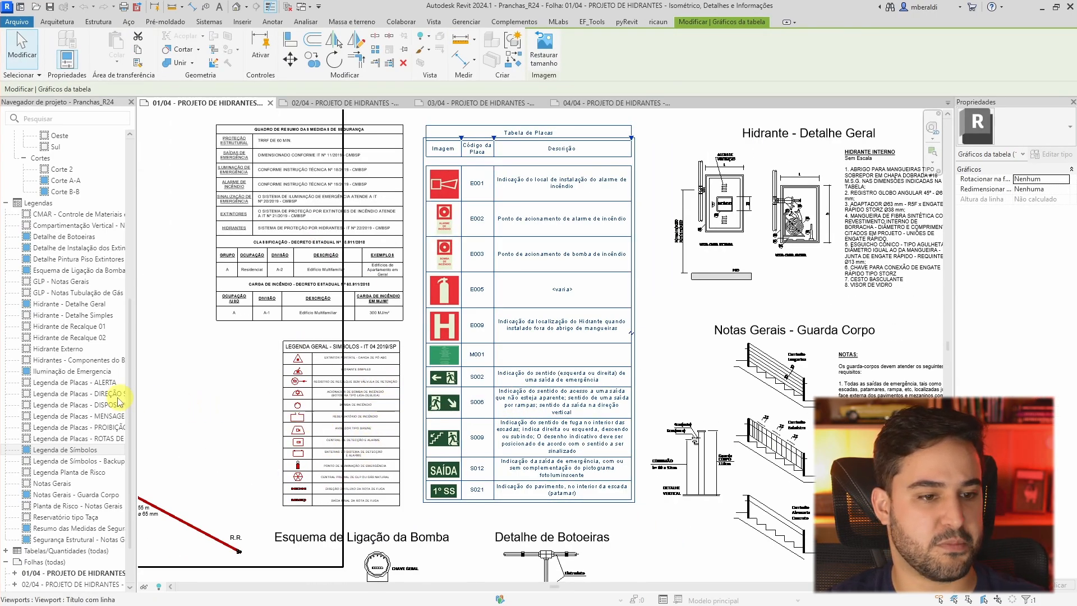
Open the Legenda de Placas - ALERTA view and select the A3 and A2 sign symbols to inspect them, clearing the selection.
{"action": "double_click", "coordinate": [83, 383]}
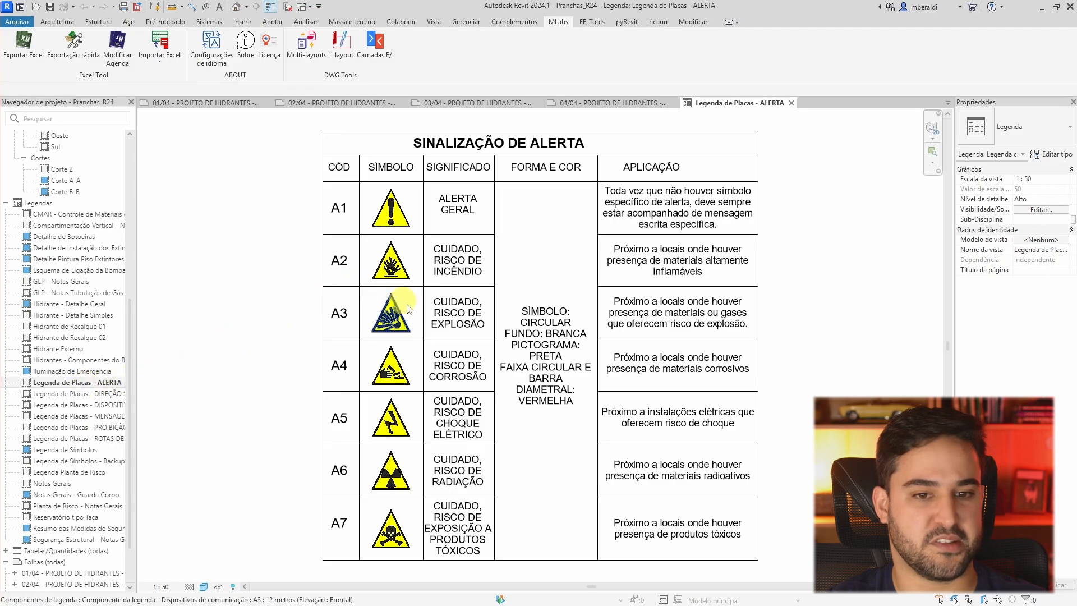
{"action": "left_click", "coordinate": [401, 318]}
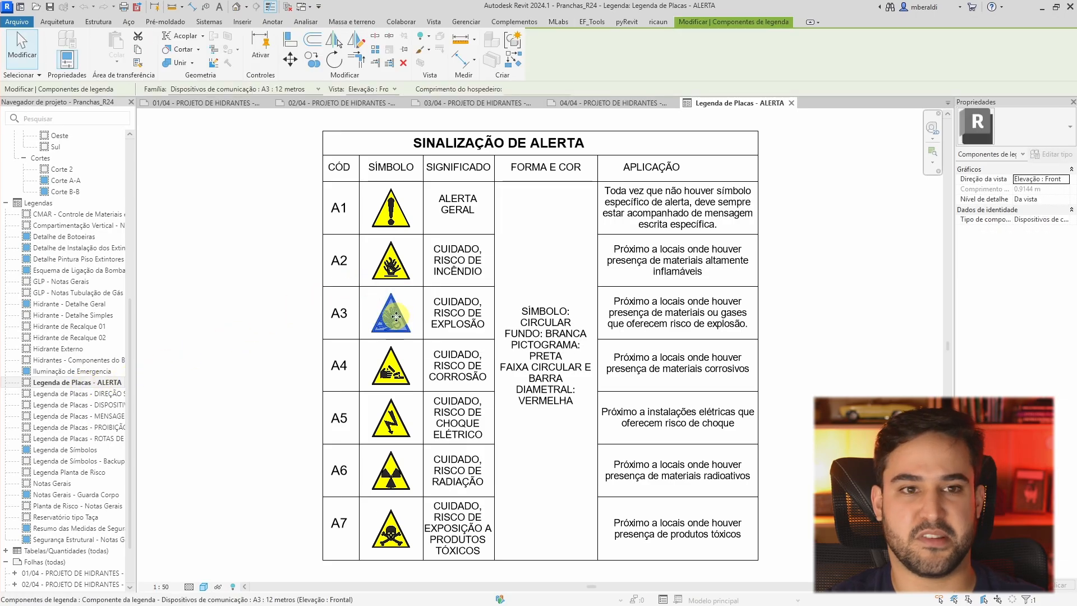
{"action": "scroll", "coordinate": [396, 317], "scroll_direction": "up", "scroll_amount": 8}
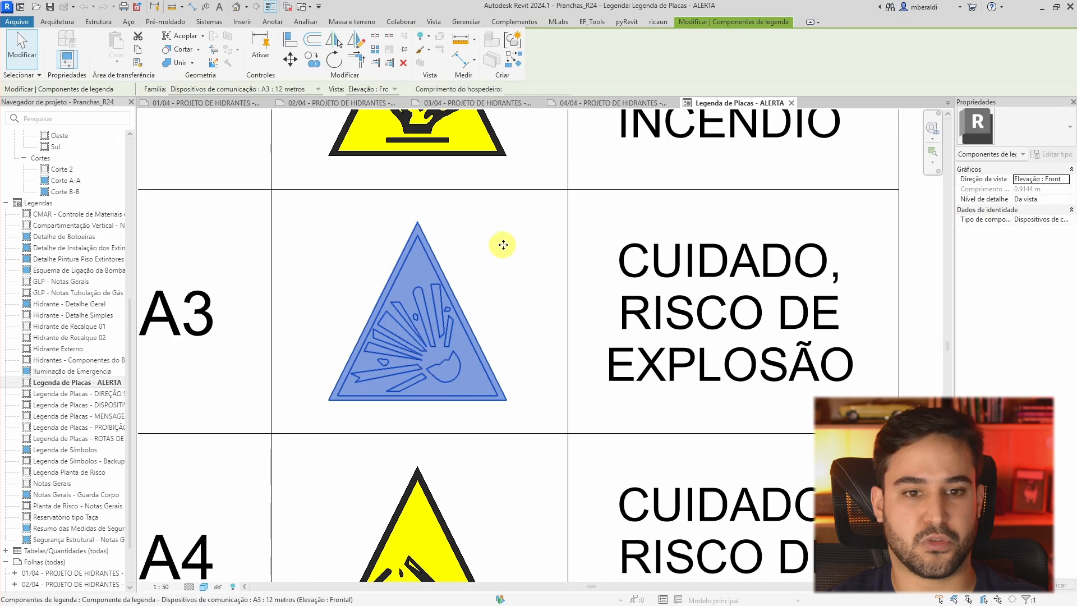
{"action": "middle_click_drag", "start_coordinate": [503, 244], "coordinate": [500, 478]}
{"action": "left_click", "coordinate": [430, 333]}
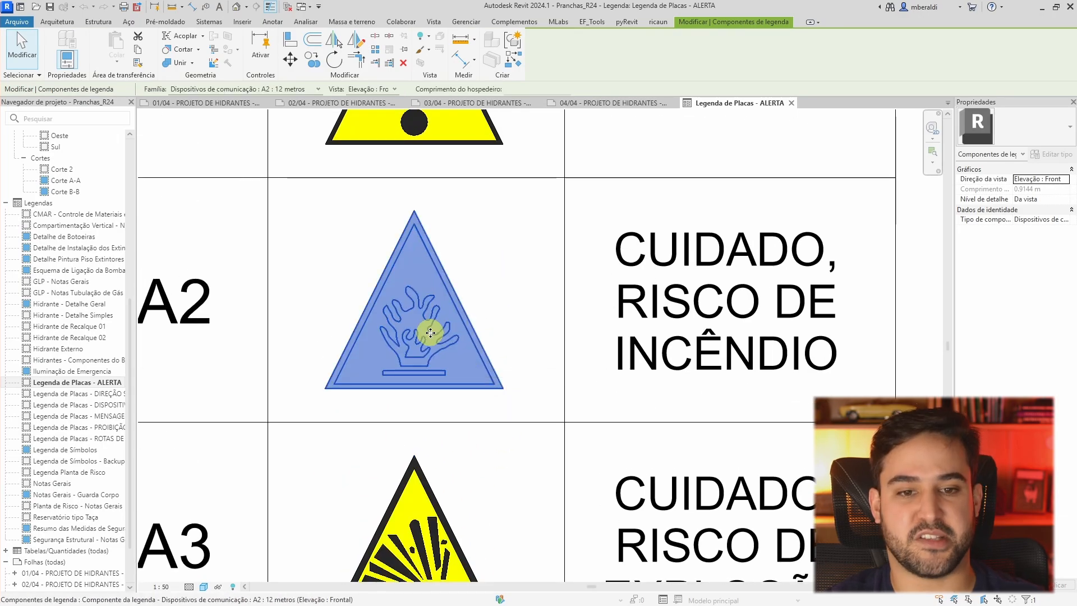
{"action": "left_click", "coordinate": [469, 260]}
{"action": "scroll", "coordinate": [356, 296], "scroll_direction": "down", "scroll_amount": 7}
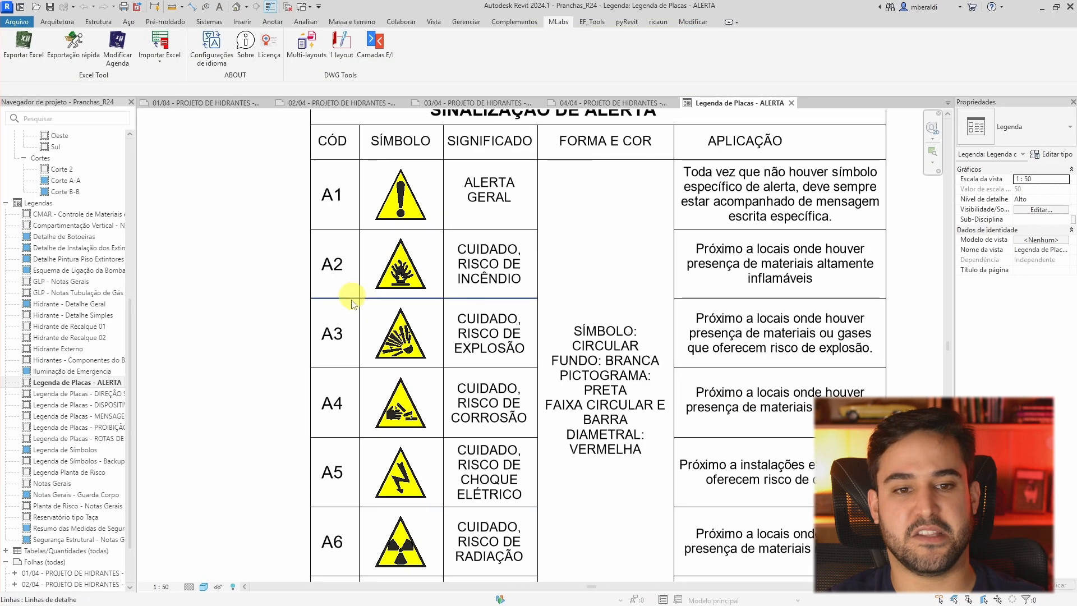
{"action": "scroll", "coordinate": [409, 292], "scroll_direction": "down", "scroll_amount": 1}
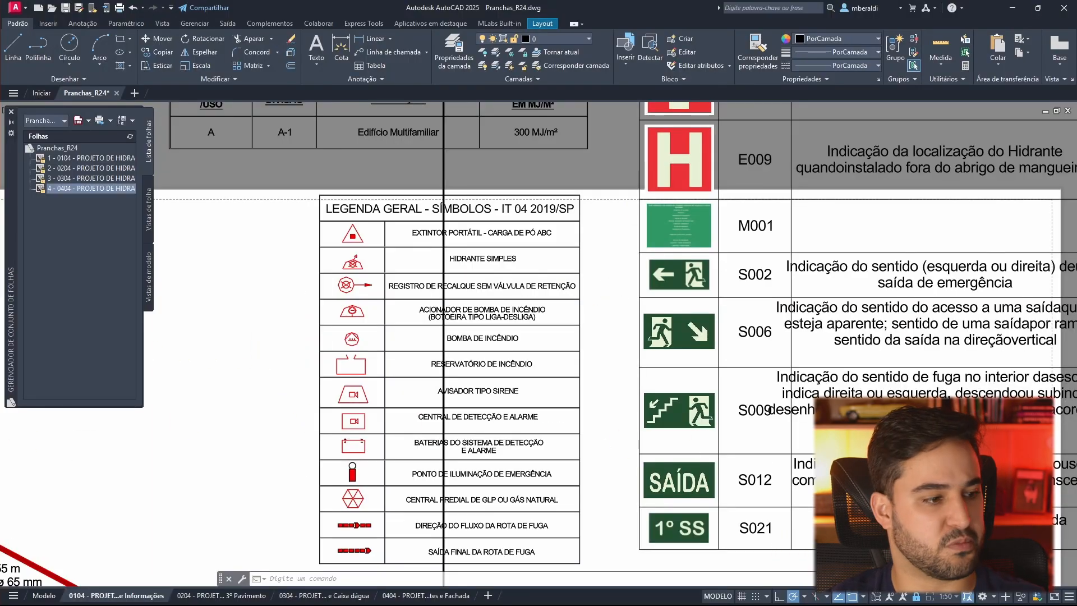
Switch to AutoCAD and examine the notes of the Notas Gerais - Guarda Corpo detail on the 0104 layout.
{"action": "middle_click_drag", "start_coordinate": [929, 485], "coordinate": [257, 174]}
{"action": "scroll", "coordinate": [333, 230], "scroll_direction": "down", "scroll_amount": 5}
{"action": "middle_click_drag", "start_coordinate": [573, 209], "coordinate": [591, 368]}
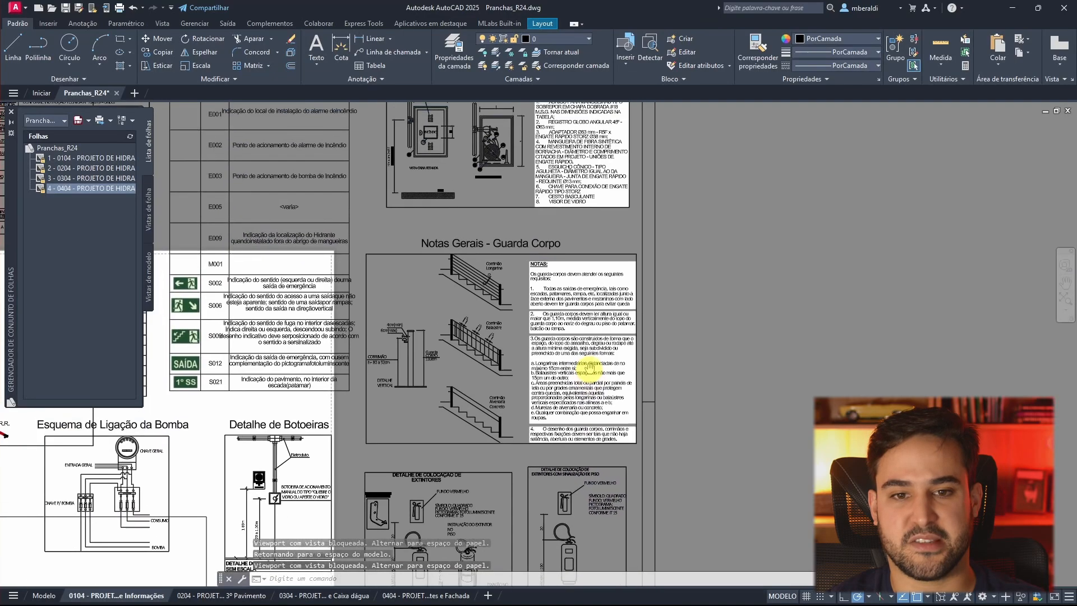
{"action": "left_click", "coordinate": [575, 277]}
{"action": "left_click", "coordinate": [561, 262]}
{"action": "scroll", "coordinate": [560, 261], "scroll_direction": "up", "scroll_amount": 6}
{"action": "key", "text": "Escape"}
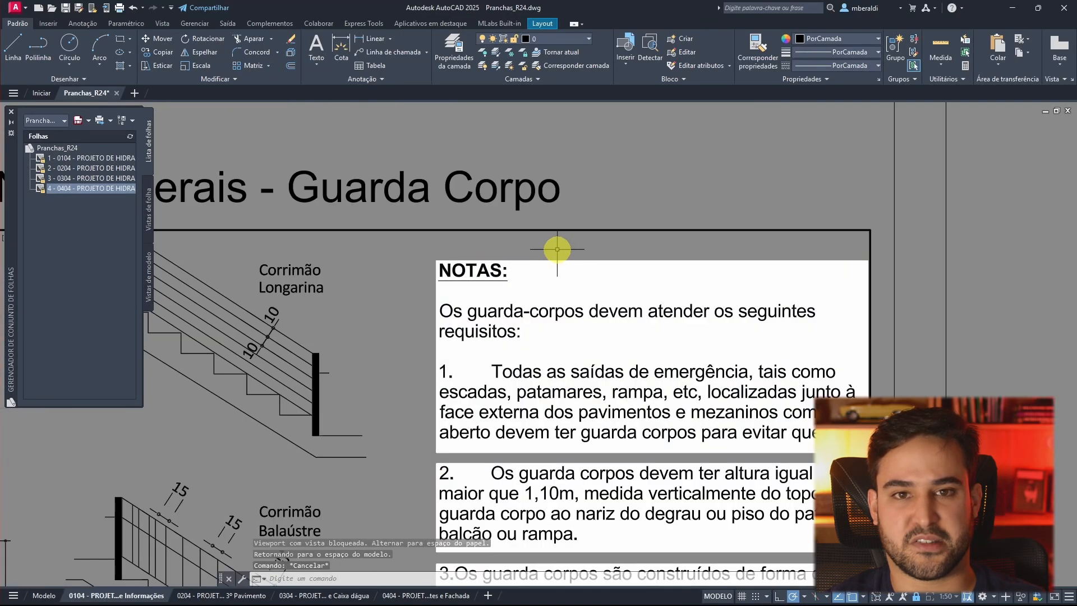
Examine the title block and its logo on the 0104 layout and return to paper space.
{"action": "scroll", "coordinate": [557, 249], "scroll_direction": "down", "scroll_amount": 8}
{"action": "middle_click_drag", "start_coordinate": [613, 240], "coordinate": [680, 130]}
{"action": "middle_click_drag", "start_coordinate": [706, 270], "coordinate": [592, 558]}
{"action": "middle_click_drag", "start_coordinate": [437, 529], "coordinate": [467, 169]}
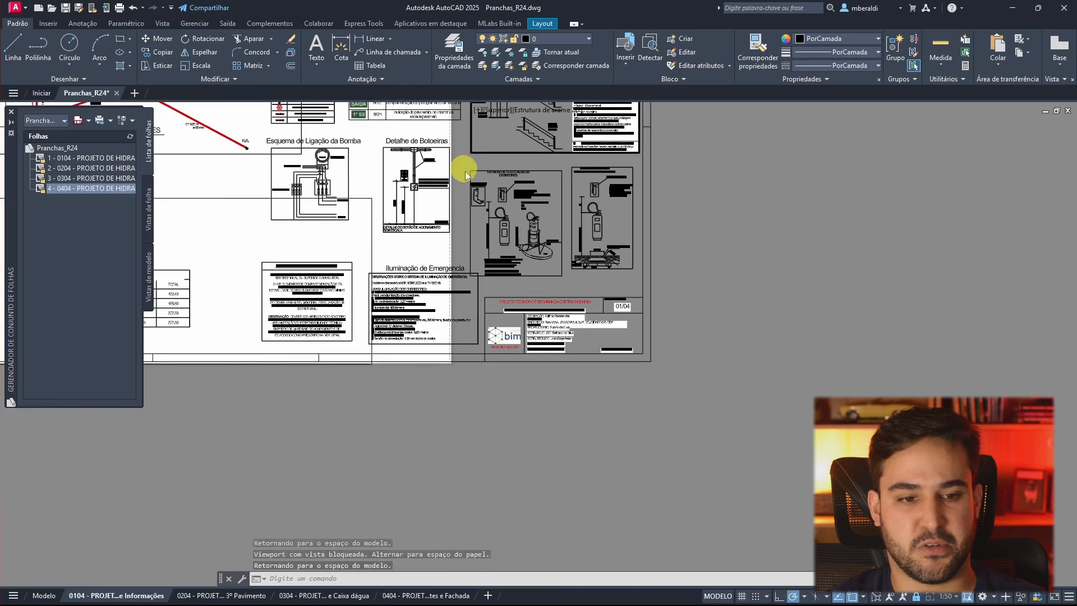
{"action": "scroll", "coordinate": [528, 334], "scroll_direction": "up", "scroll_amount": 5}
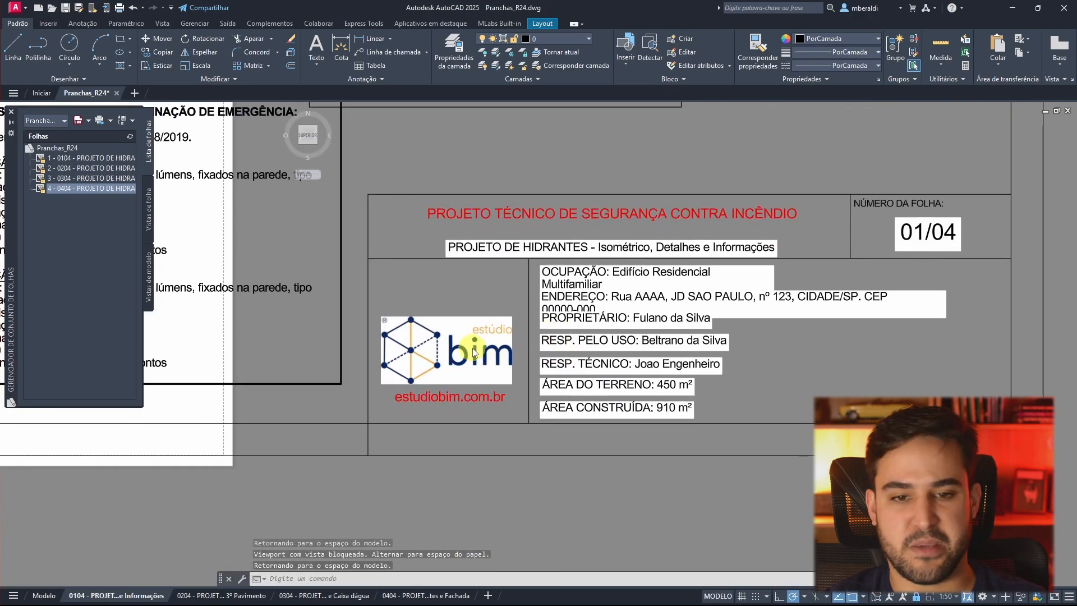
{"action": "double_click", "coordinate": [506, 472]}
{"action": "scroll", "coordinate": [515, 488], "scroll_direction": "down", "scroll_amount": 6}
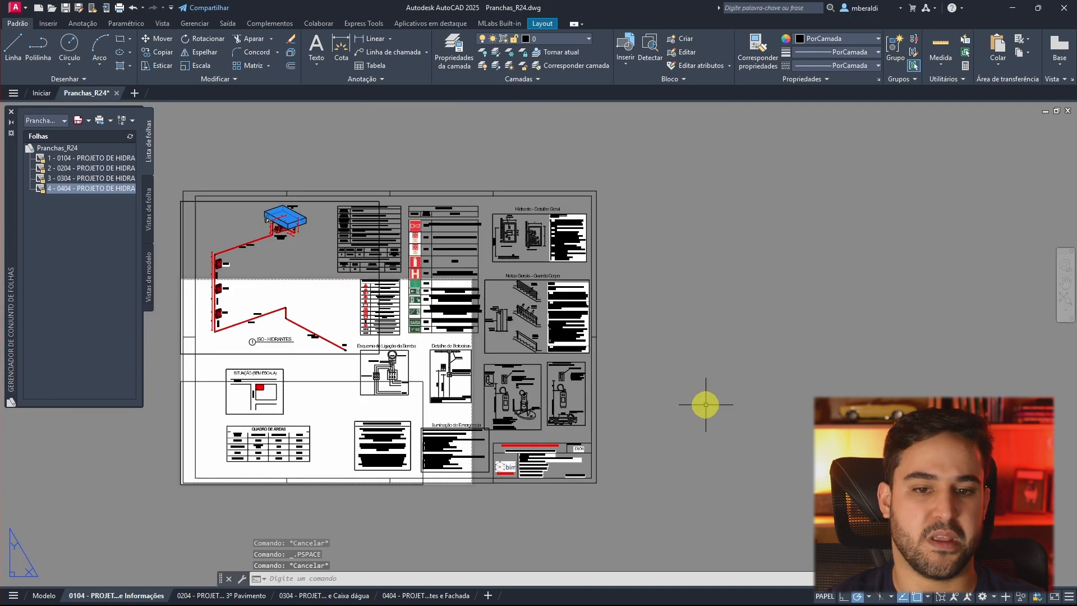
Examine the Tabela de Placas in paper space and fit the whole 0104 layout in view.
{"action": "scroll", "coordinate": [416, 230], "scroll_direction": "up", "scroll_amount": 5}
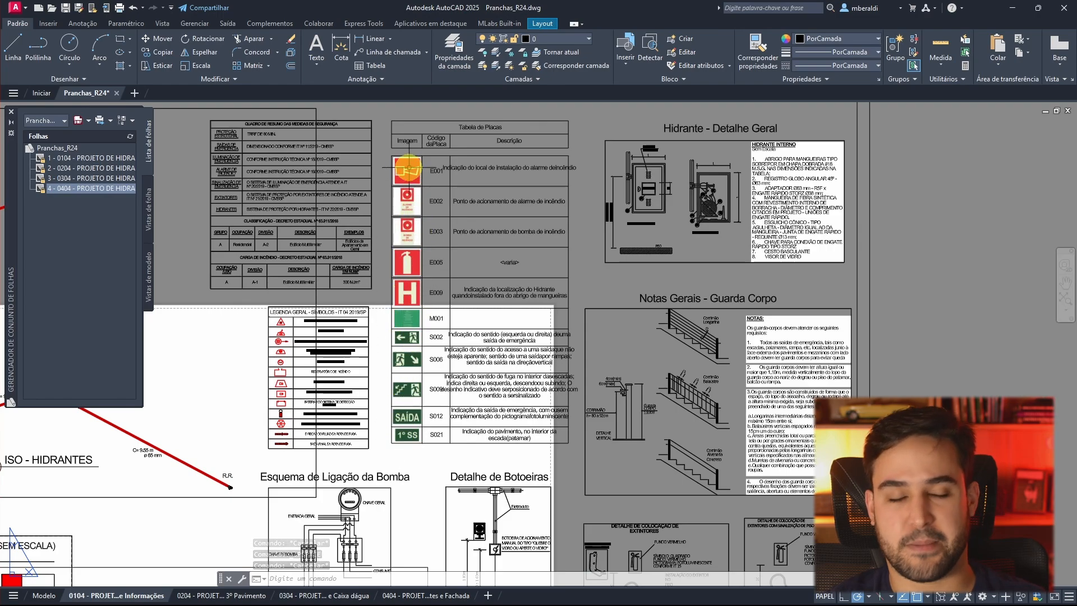
{"action": "middle_click", "coordinate": [928, 278]}
{"action": "middle_click", "coordinate": [928, 277]}
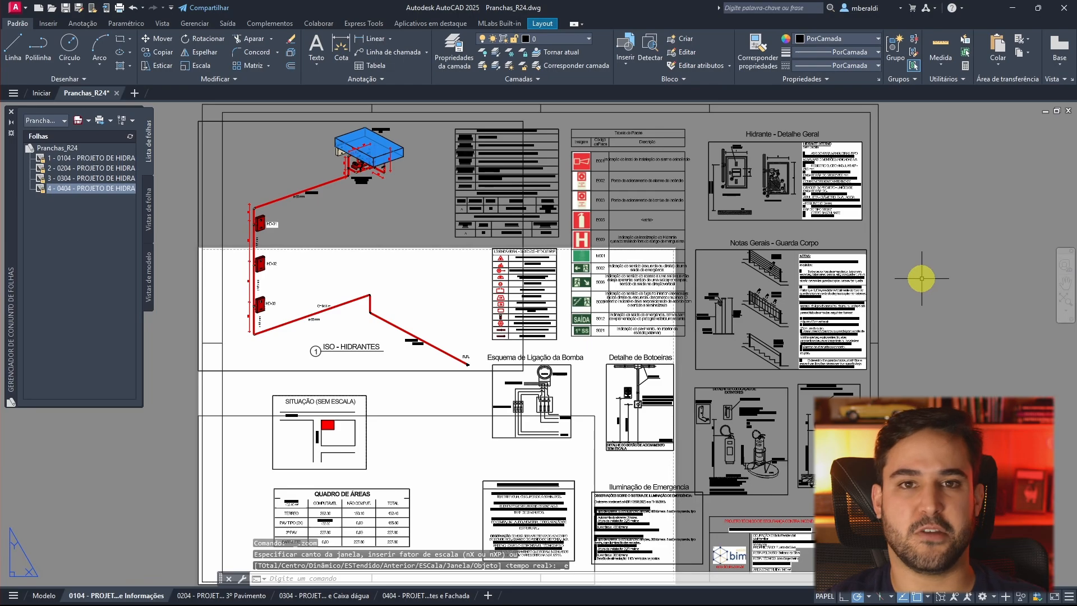
{"action": "key", "text": "Escape"}
{"action": "key", "text": "Escape"}
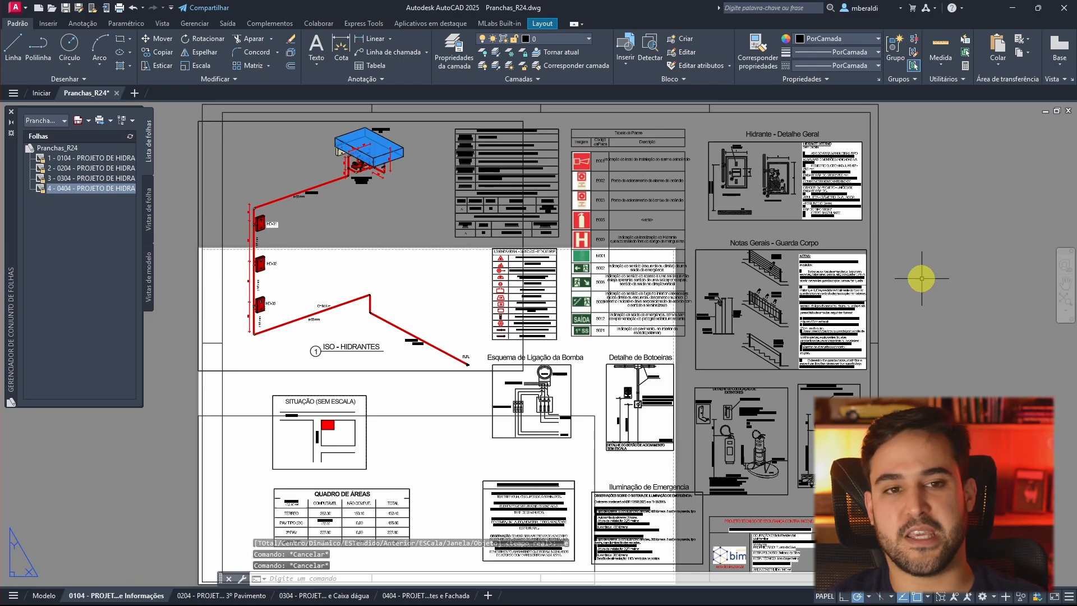